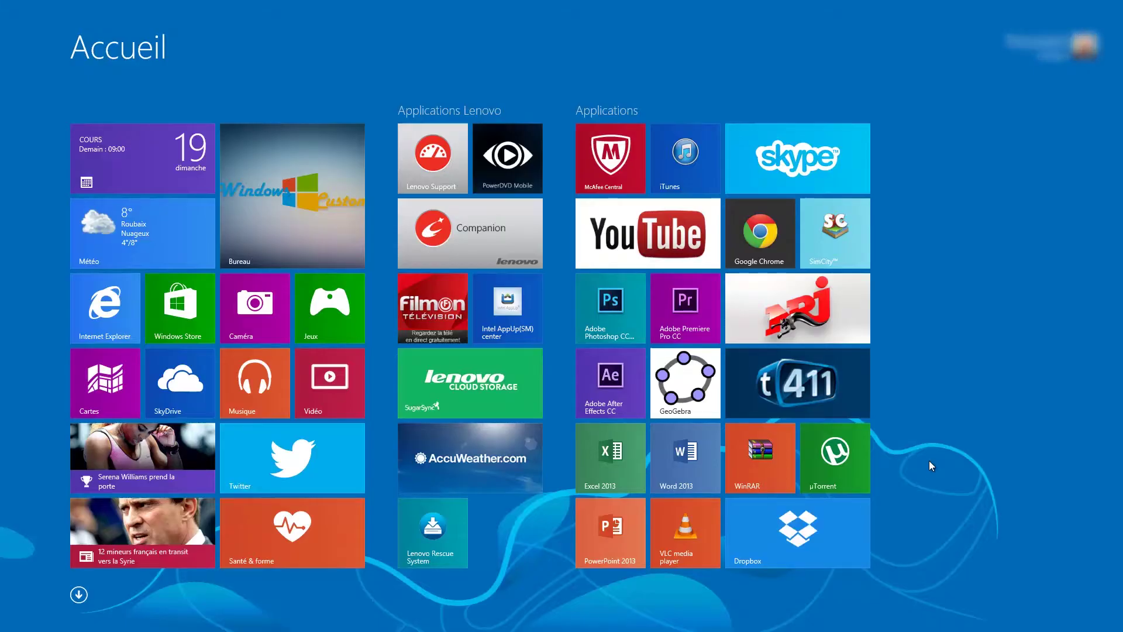
# Enter Start screen customization, select the Skype and Google Chrome tiles together and apply the wide tile size (Vignettes larges).
pyautogui.rightClick(934, 349)
pyautogui.click(1093, 601)
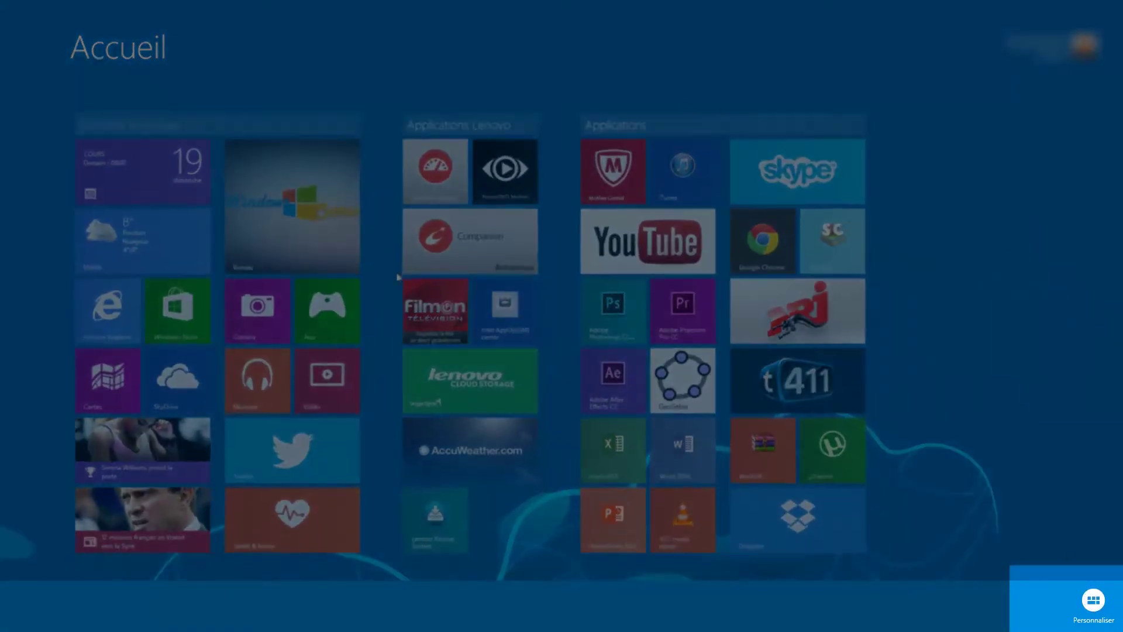
pyautogui.click(796, 176)
pyautogui.click(768, 255)
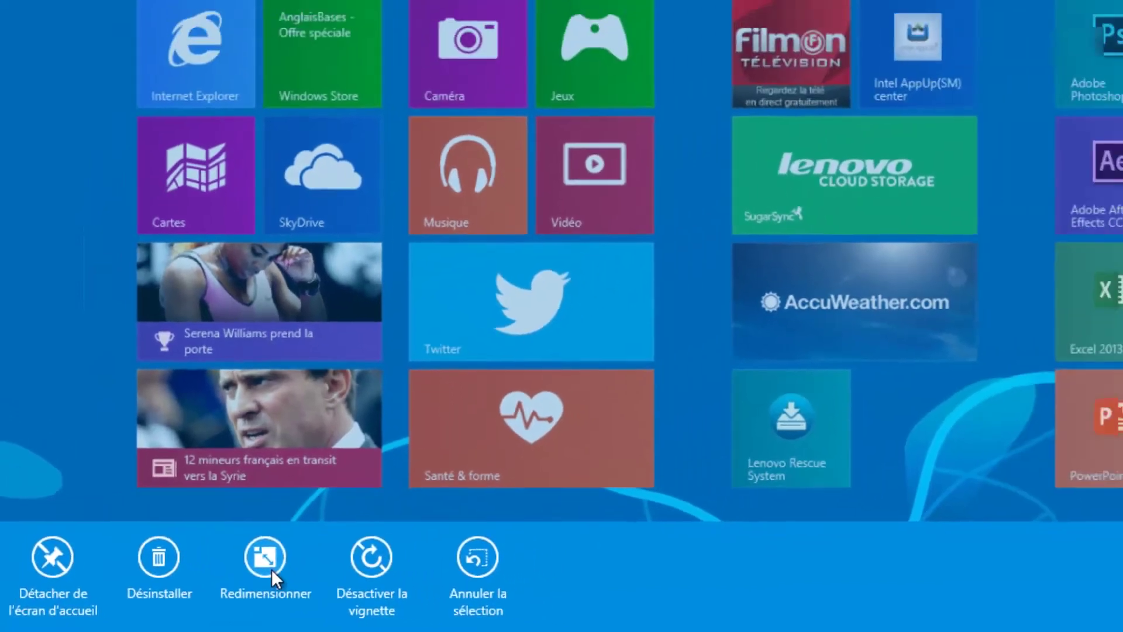
pyautogui.click(278, 569)
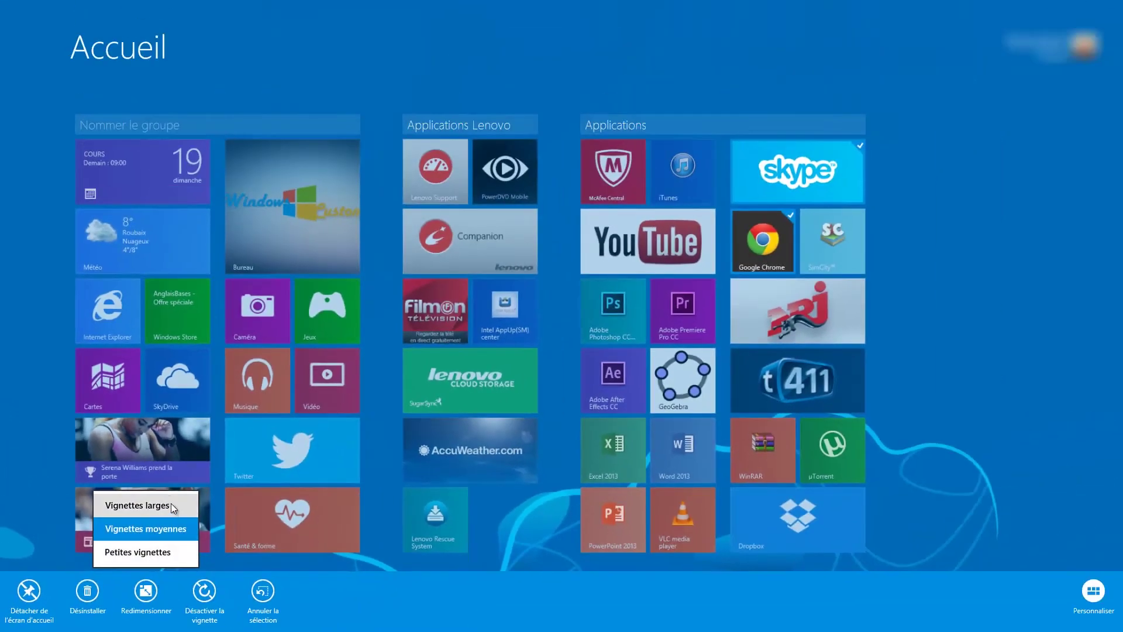
pyautogui.click(168, 506)
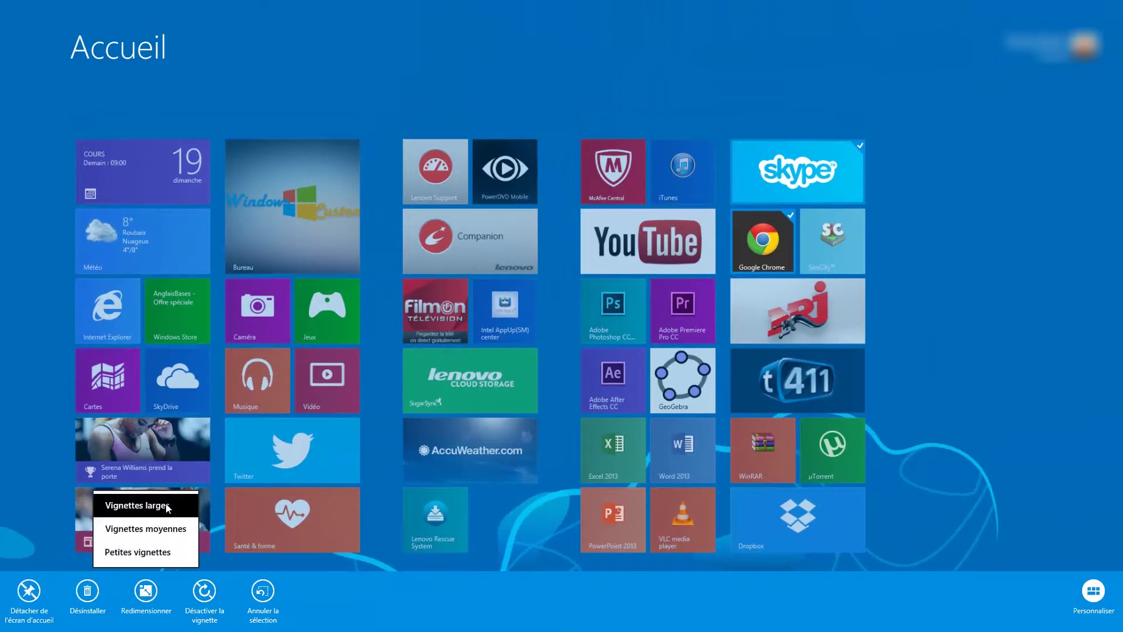
# Resize the Google Chrome tile to the small size (Petites vignettes).
pyautogui.rightClick(765, 248)
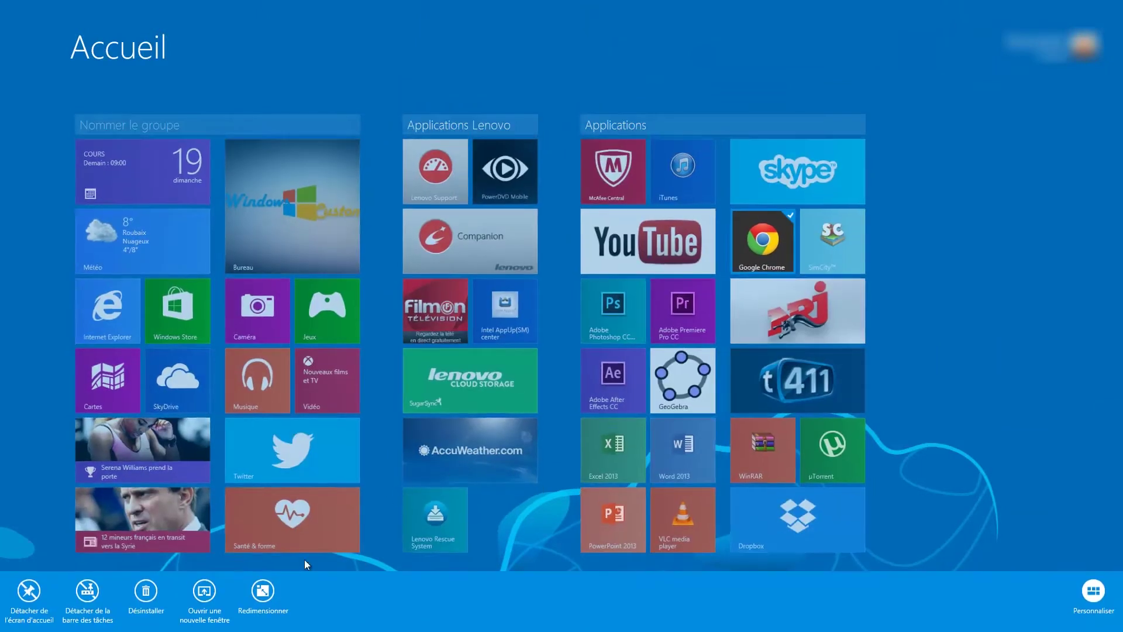
pyautogui.click(263, 592)
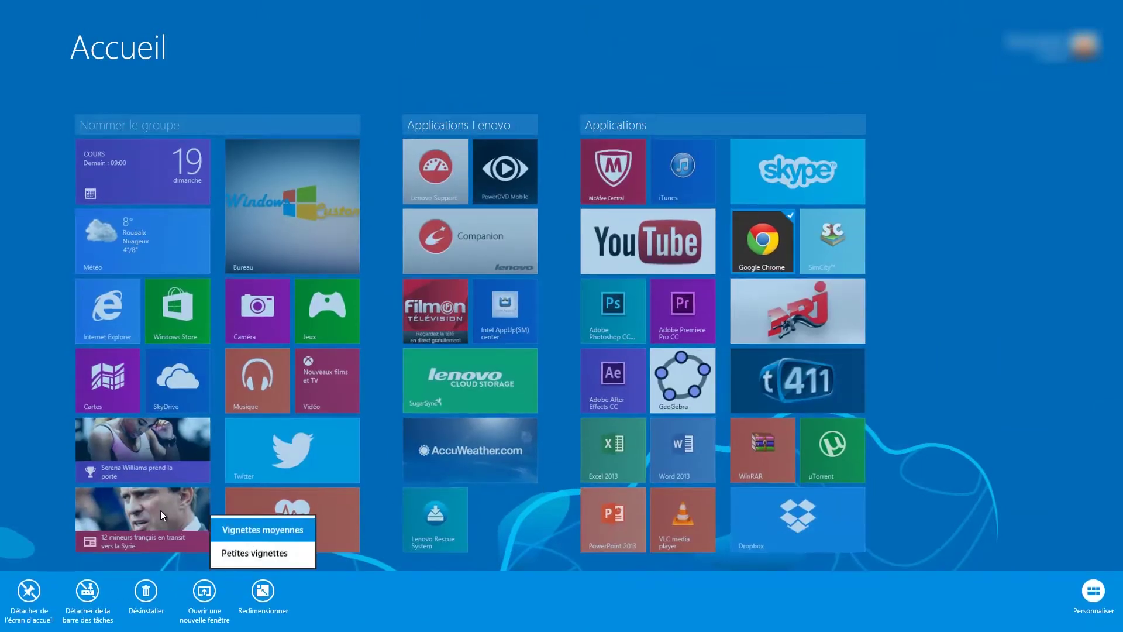
pyautogui.click(266, 553)
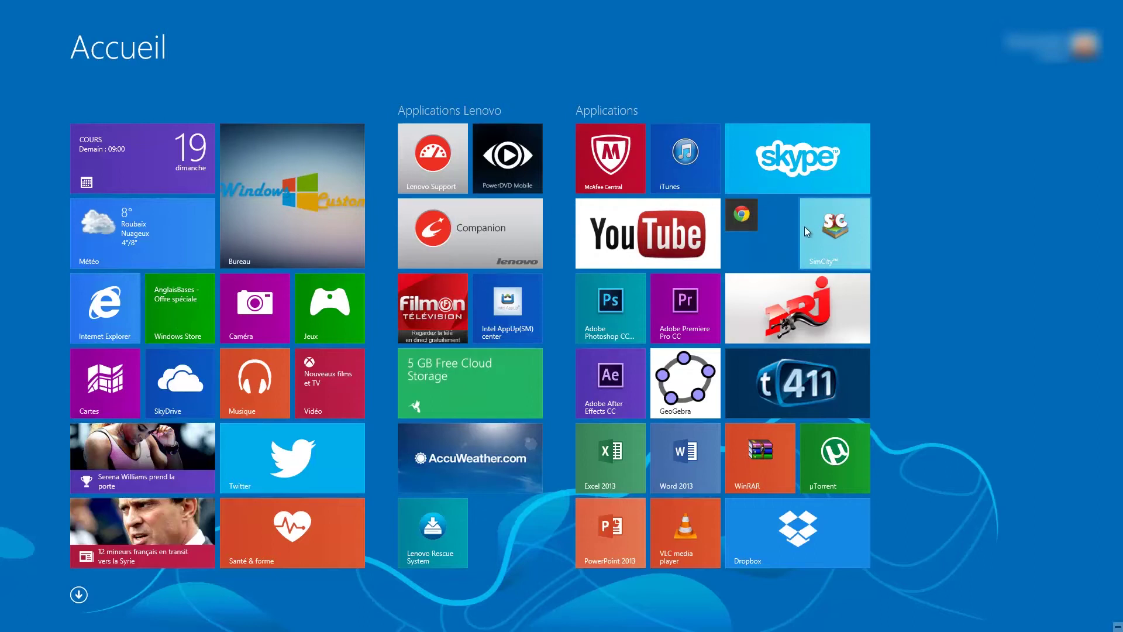
# Resize the McAfee Central tile to the wide size (Vignettes larges).
pyautogui.rightClick(616, 143)
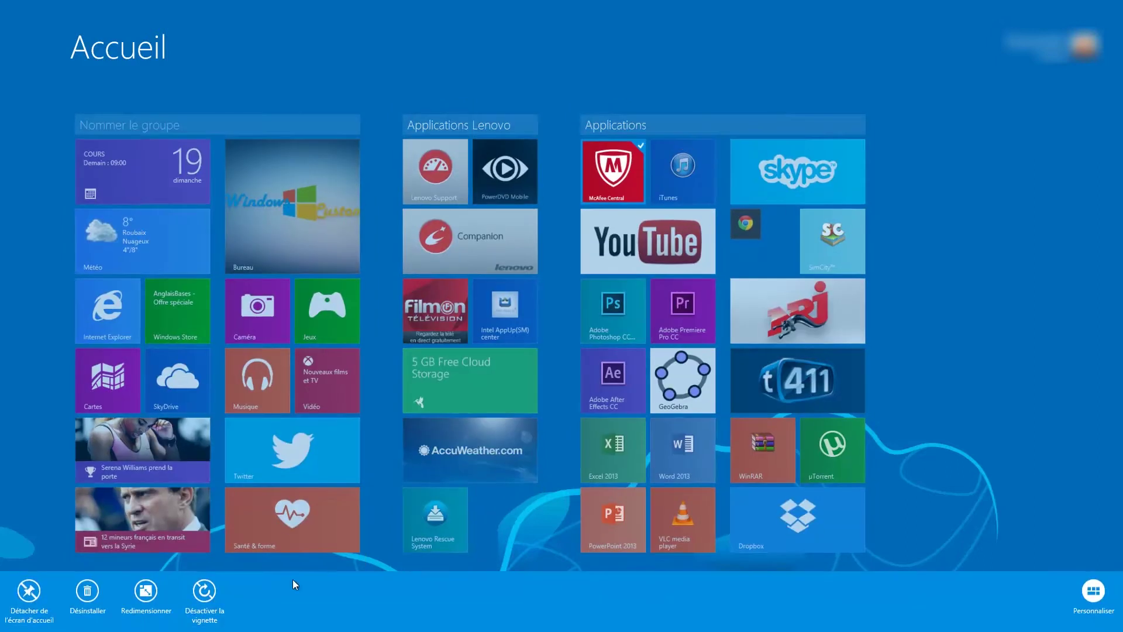
pyautogui.click(142, 597)
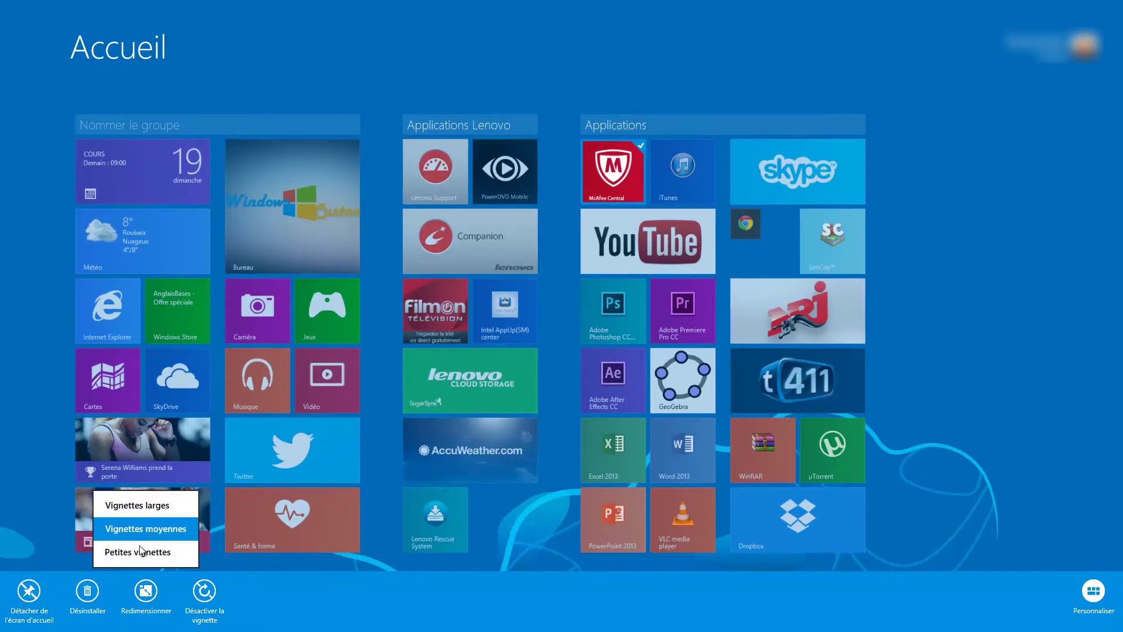
pyautogui.click(137, 505)
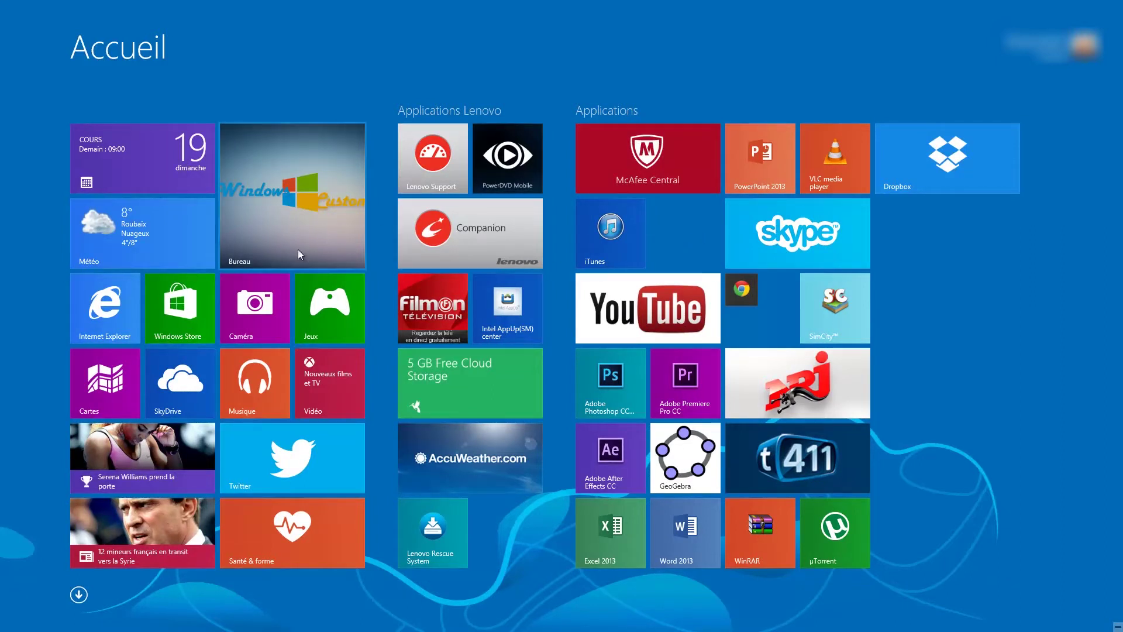
# Select the Bureau tile to show the actions available for it.
pyautogui.rightClick(266, 162)
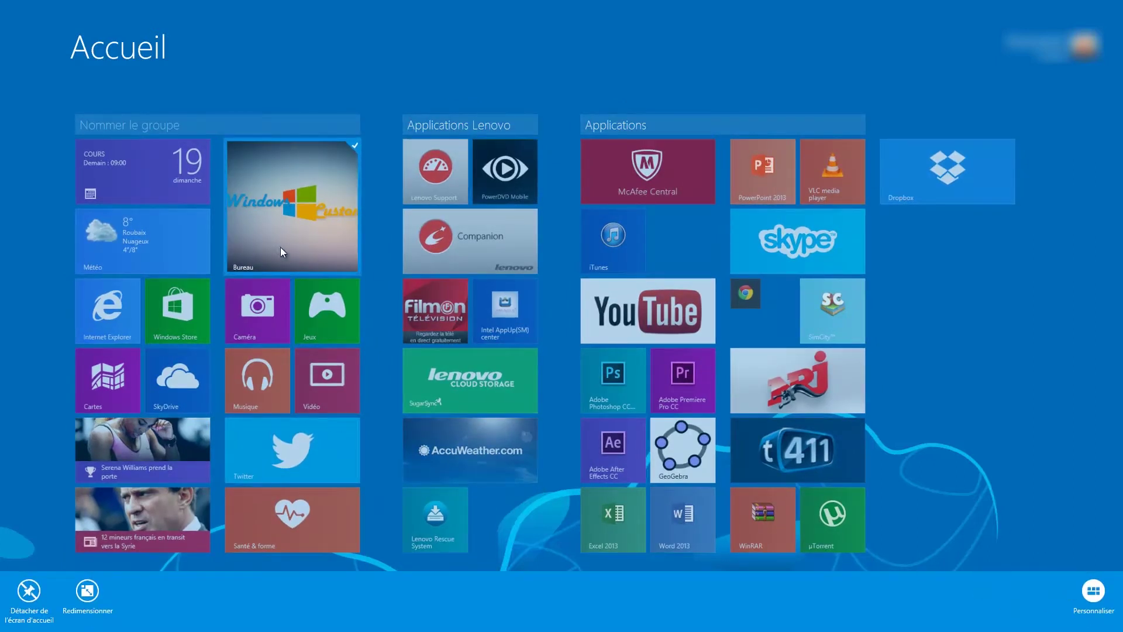
# Create a new tile group before the Applications group containing iTunes, Google Chrome, µTorrent, WinRAR, Skype and McAfee Central.
pyautogui.moveTo(614, 240); pyautogui.dragTo(569, 184)
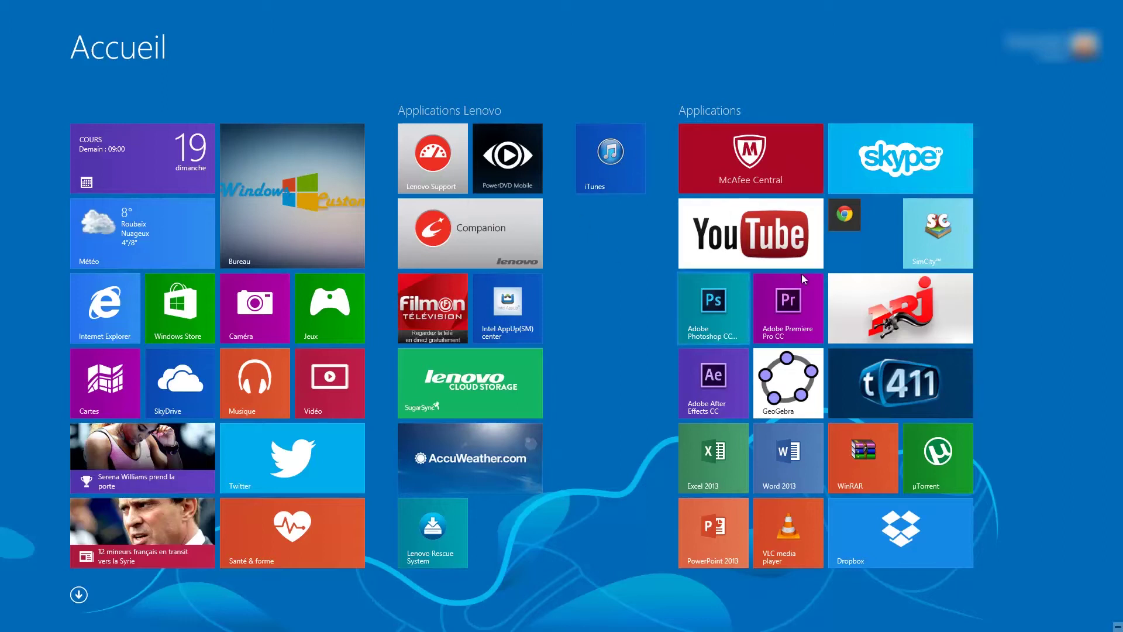
pyautogui.moveTo(844, 214); pyautogui.dragTo(655, 162)
pyautogui.moveTo(971, 451); pyautogui.dragTo(625, 245)
pyautogui.moveTo(819, 164); pyautogui.dragTo(649, 319)
pyautogui.moveTo(864, 533); pyautogui.dragTo(725, 345)
pyautogui.moveTo(776, 495); pyautogui.dragTo(819, 515)
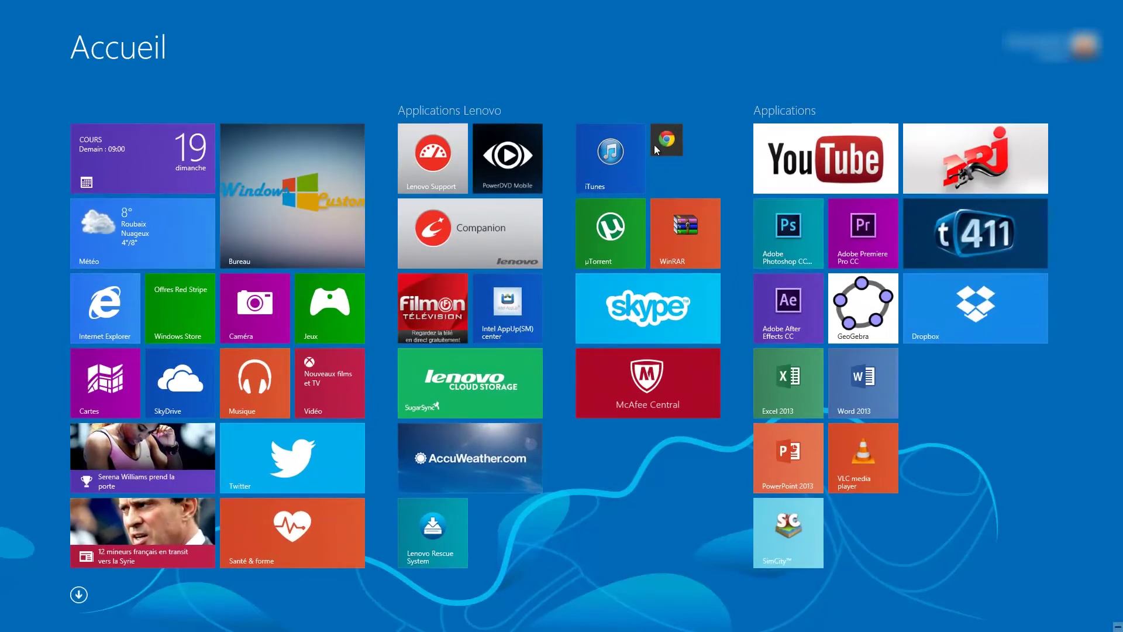
# Name the new unnamed tile group "Applications" and leave customization mode.
pyautogui.rightClick(942, 481)
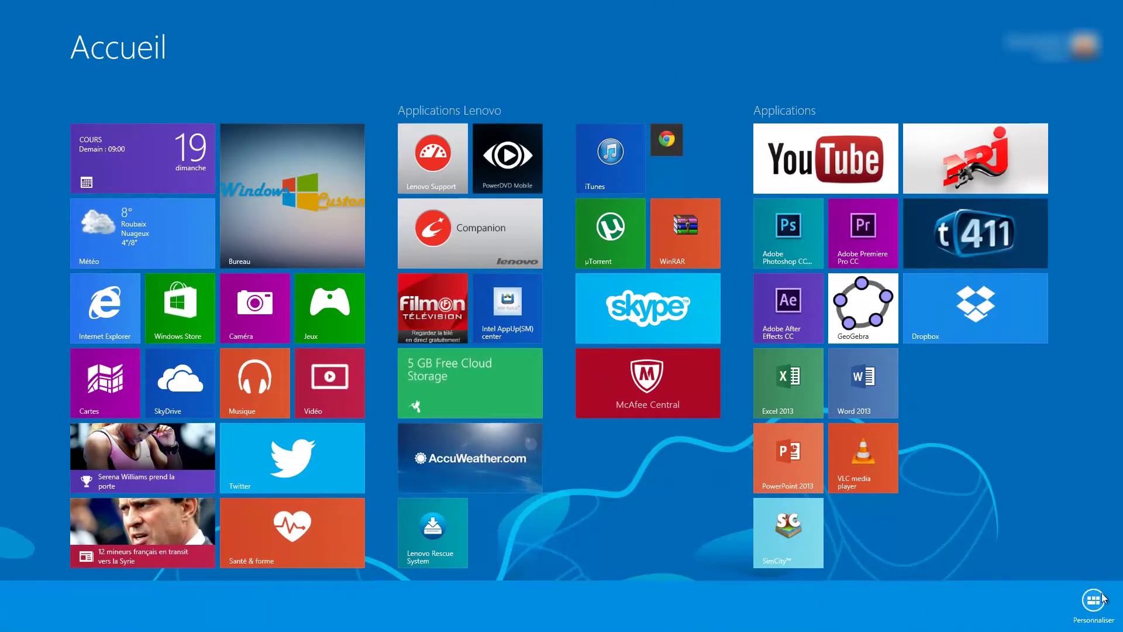
pyautogui.click(1093, 600)
pyautogui.click(624, 124)
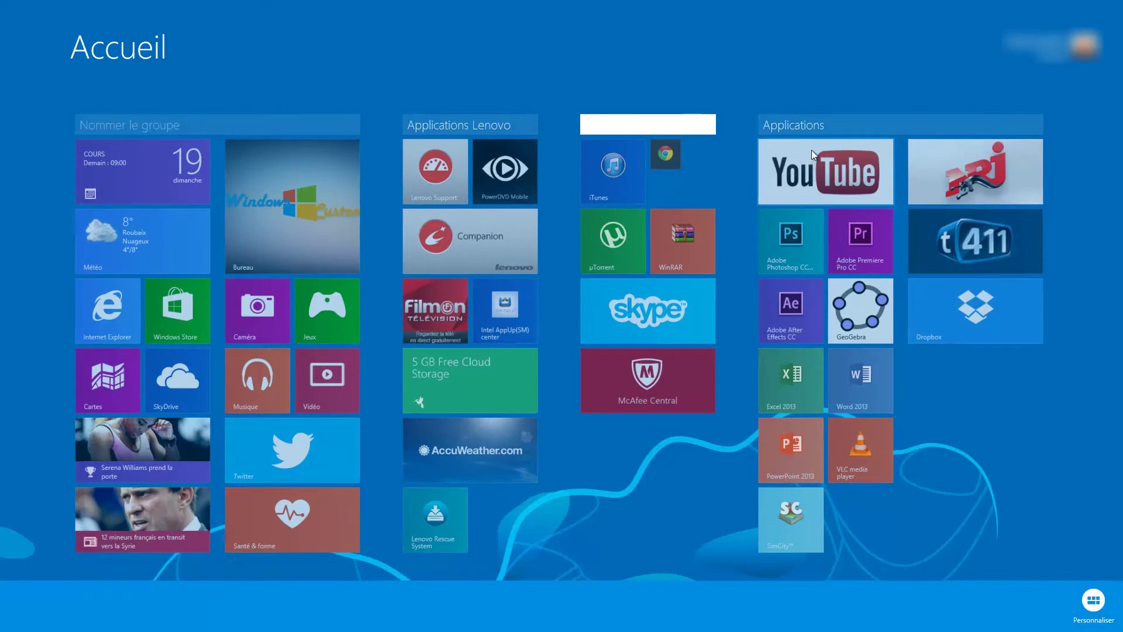
pyautogui.write('Appl')
pyautogui.press('BackSpace')
pyautogui.write('plications')
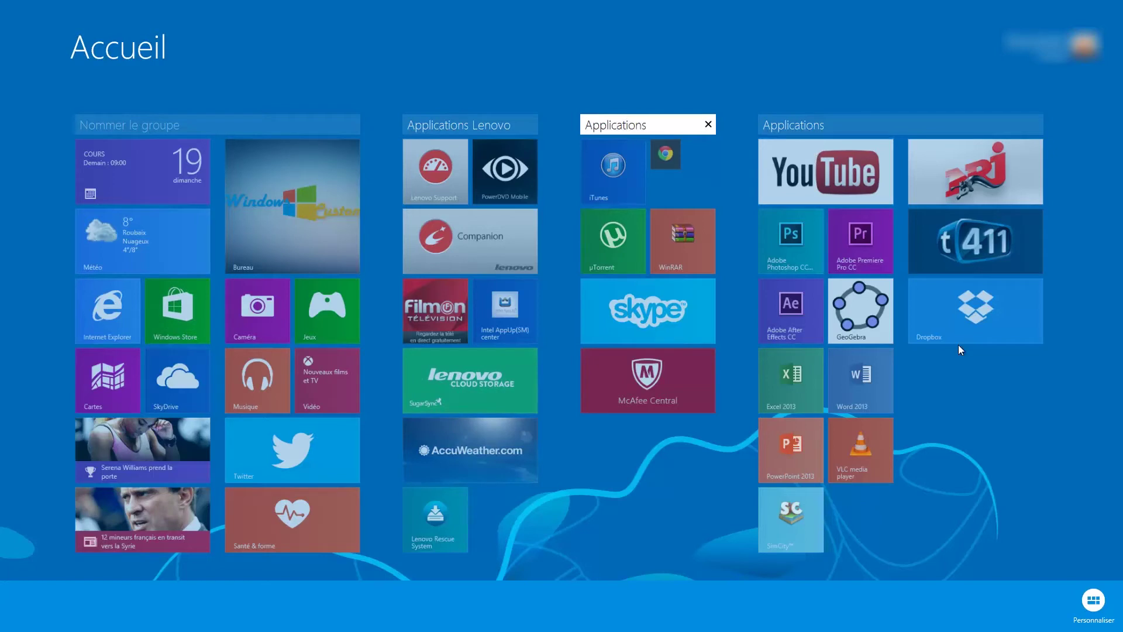
pyautogui.click(1087, 594)
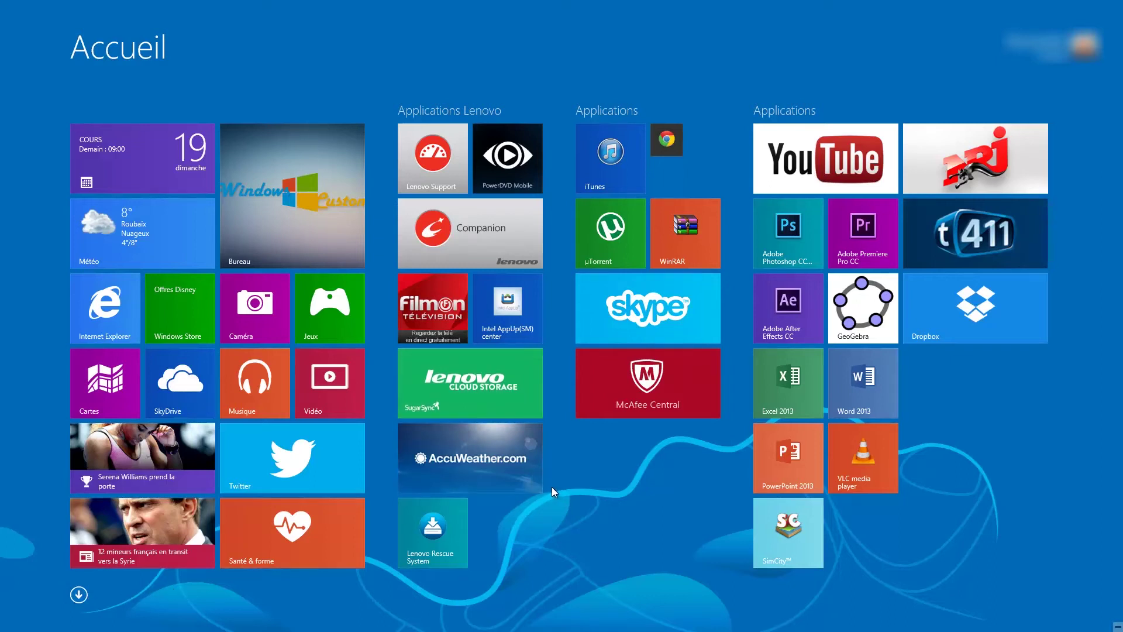
# Find Panneau de configuration in the list of all apps and pin it to the taskbar.
pyautogui.click(78, 594)
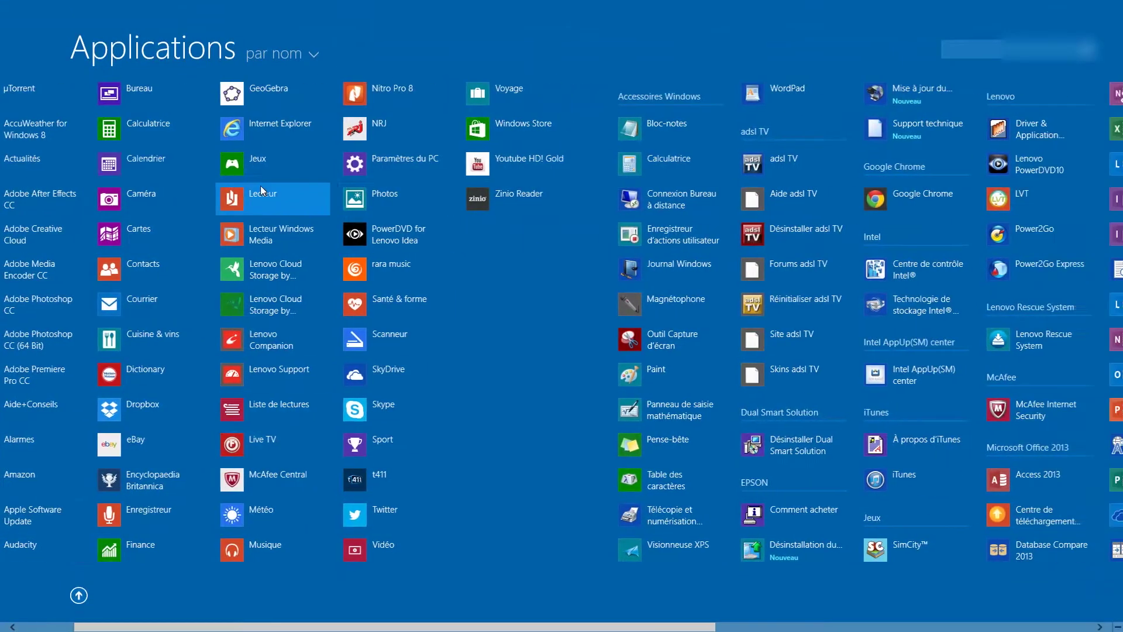
pyautogui.scroll(-5, 261, 185)
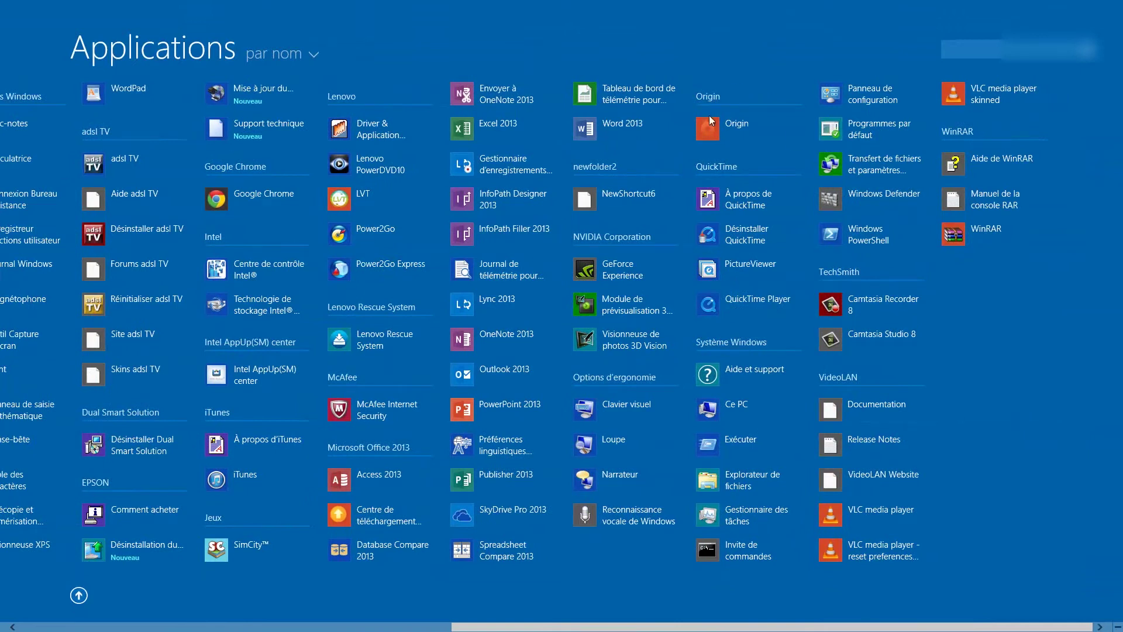
pyautogui.rightClick(831, 98)
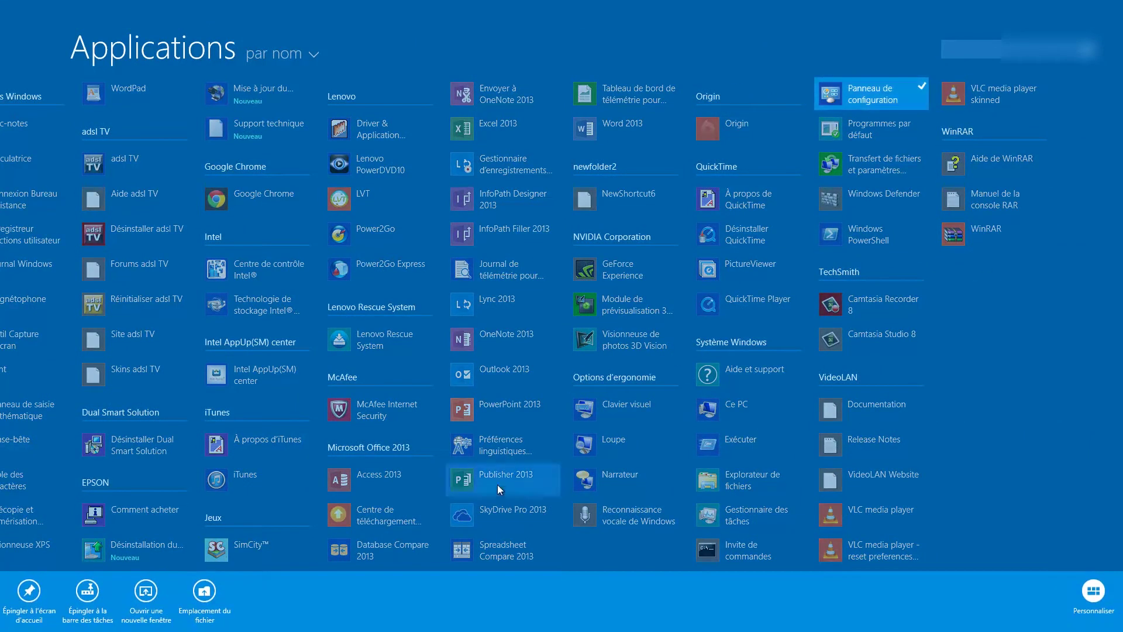
pyautogui.click(85, 592)
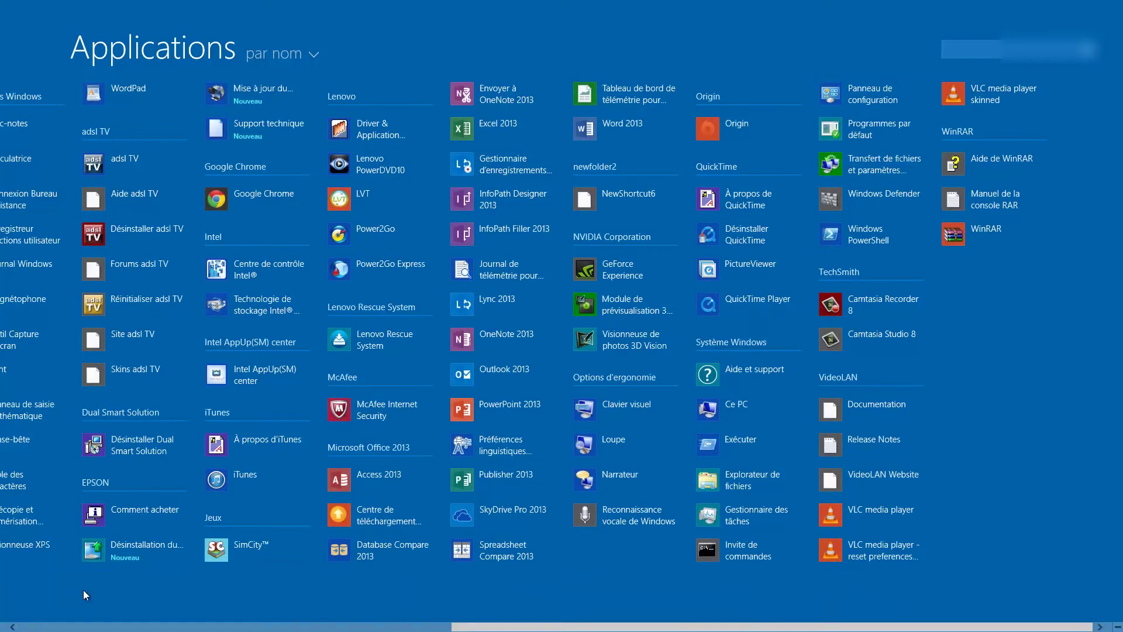
# Pin Panneau de configuration to the Start screen and move its tile into the new group, below McAfee Central.
pyautogui.rightClick(833, 83)
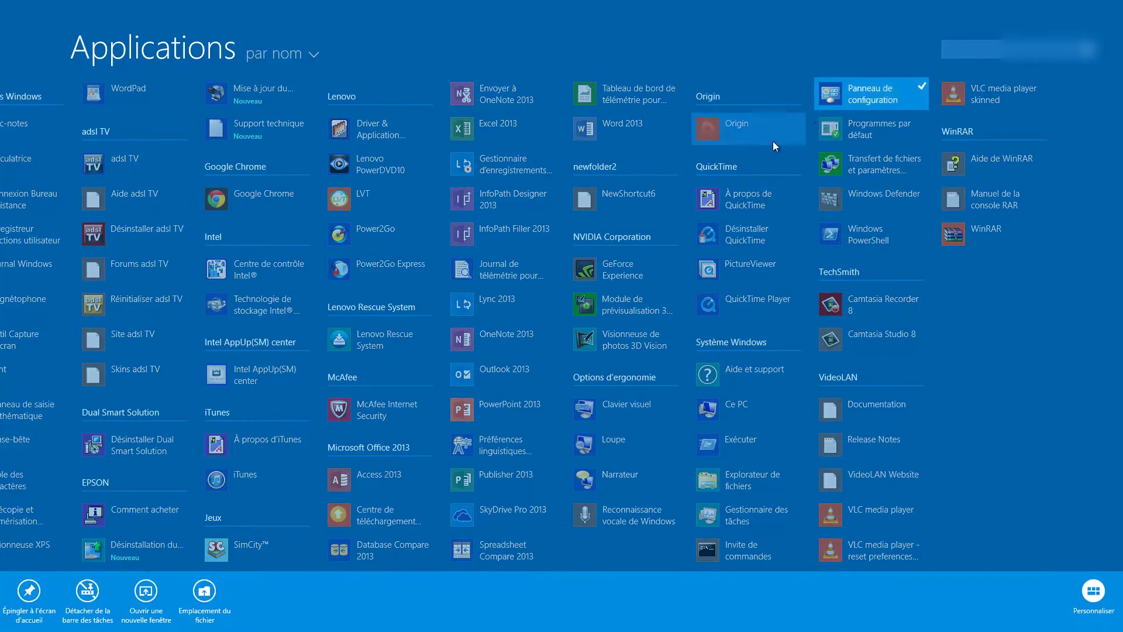
pyautogui.click(29, 591)
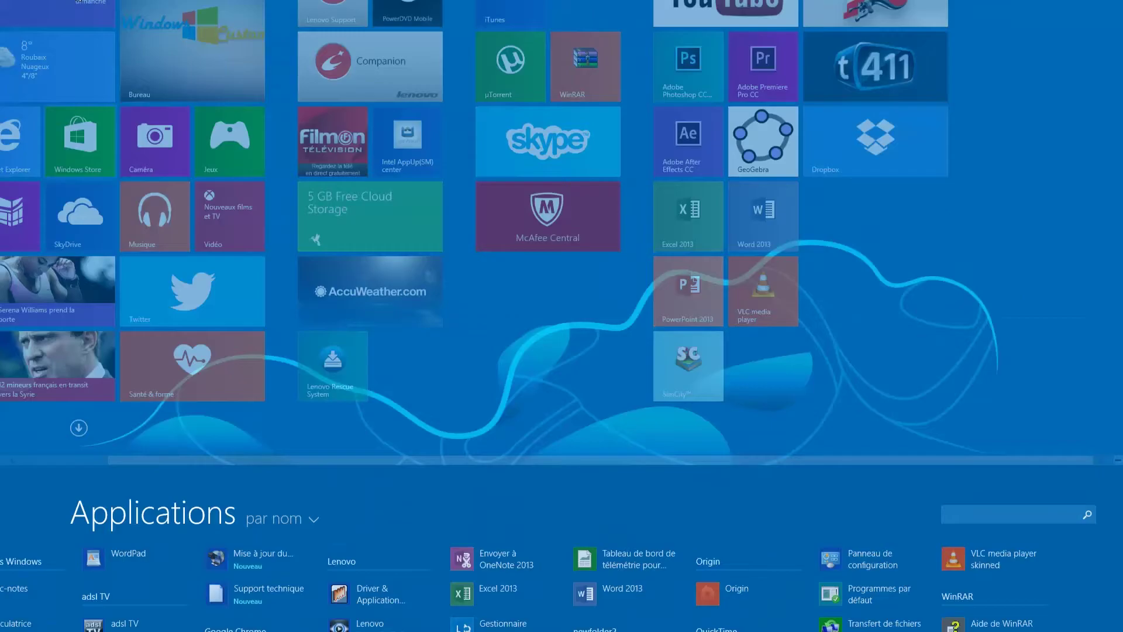
pyautogui.moveTo(1016, 159); pyautogui.dragTo(532, 436)
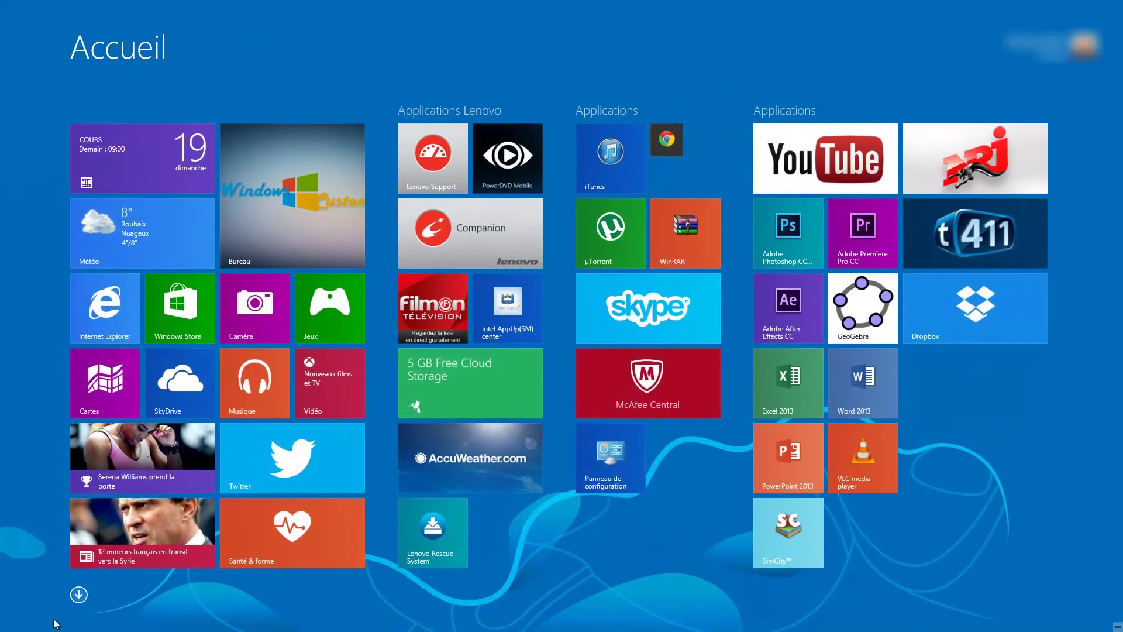
# Pin the desktop's Audacity shortcut to the Start screen and place its tile beside Panneau de configuration.
pyautogui.click(354, 198)
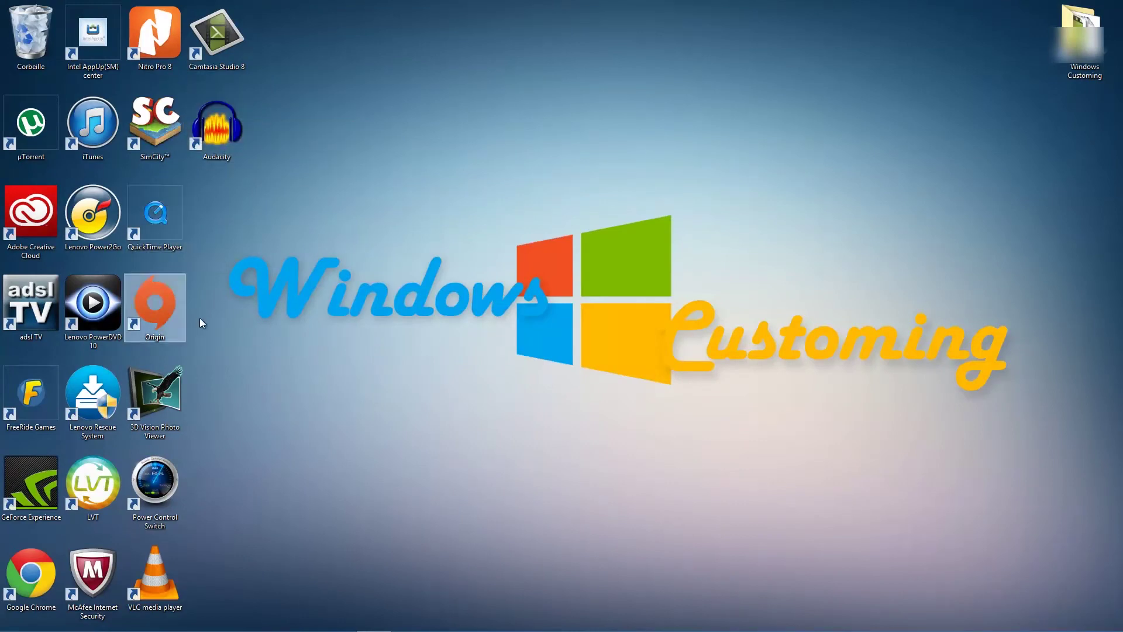
pyautogui.rightClick(199, 113)
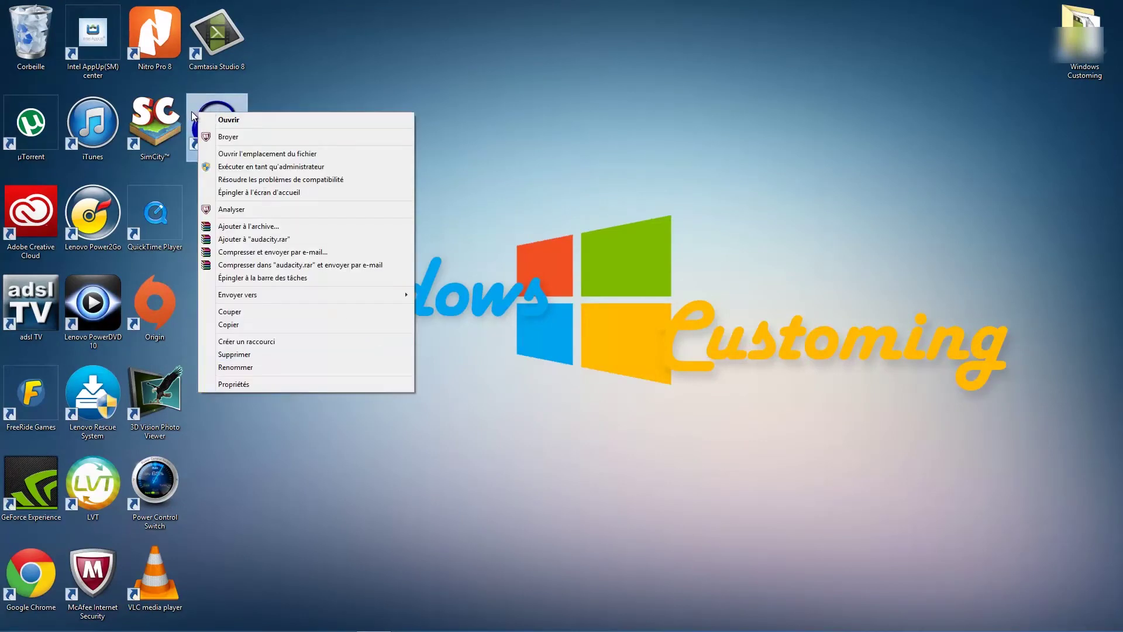
pyautogui.click(303, 192)
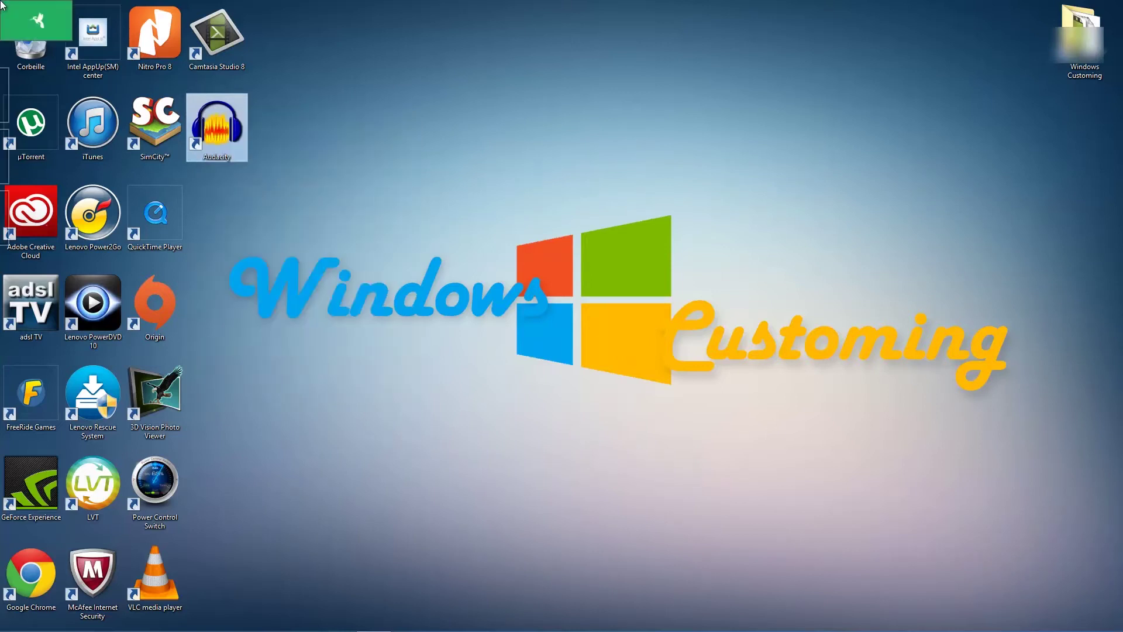
pyautogui.click(6, 624)
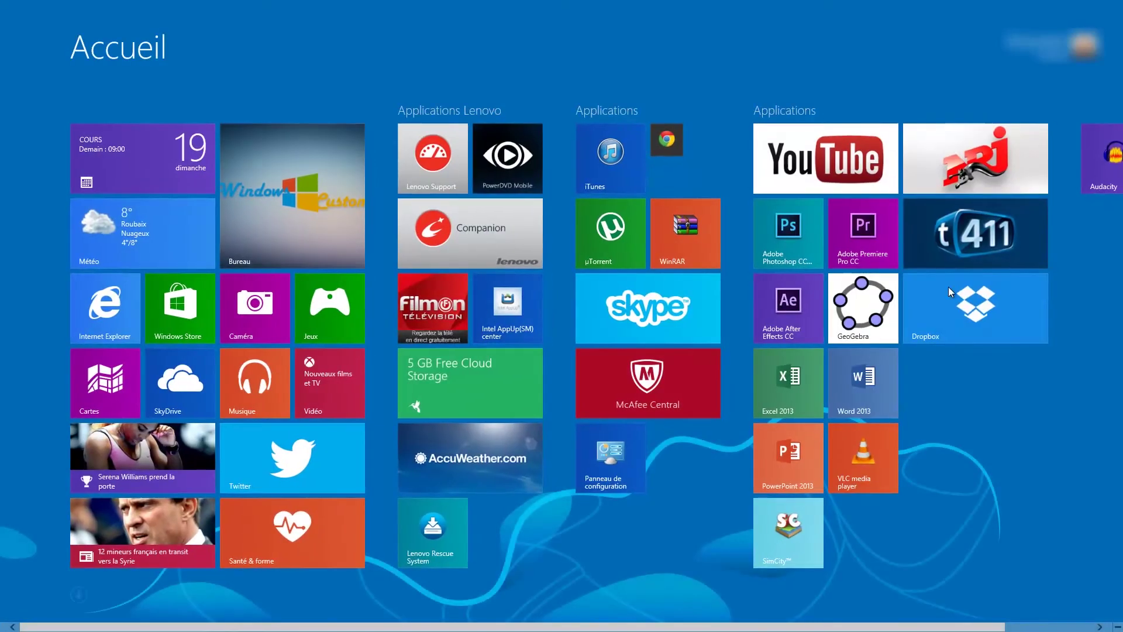
pyautogui.scroll(-2, 1039, 203)
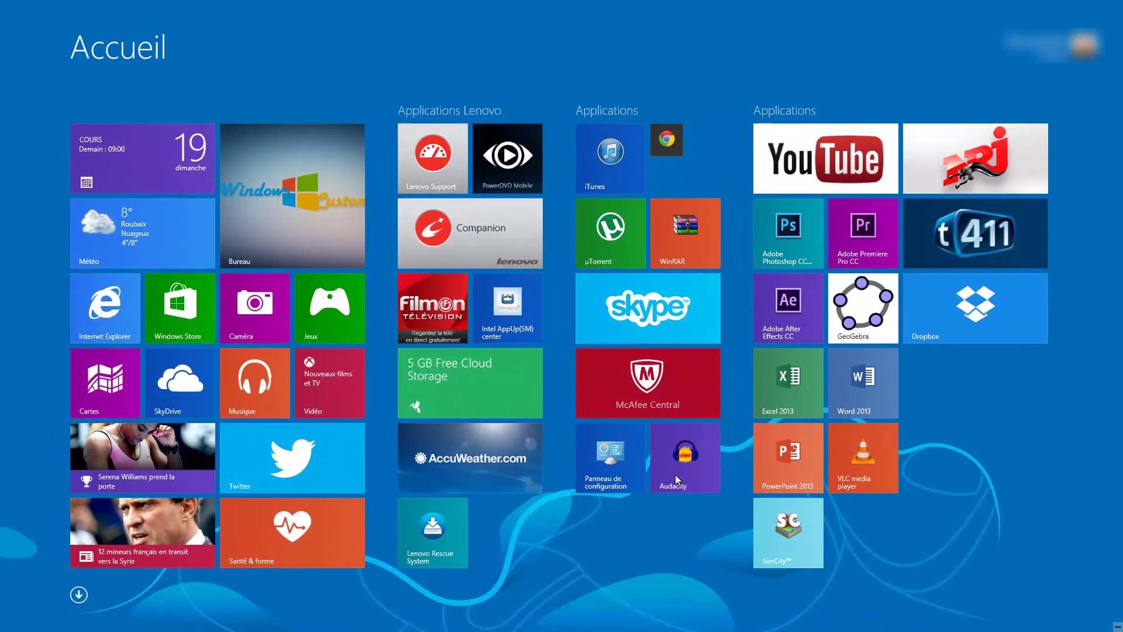
# Switch to the desktop and reveal the charms bar using the screen's hot corners.
pyautogui.click(256, 266)
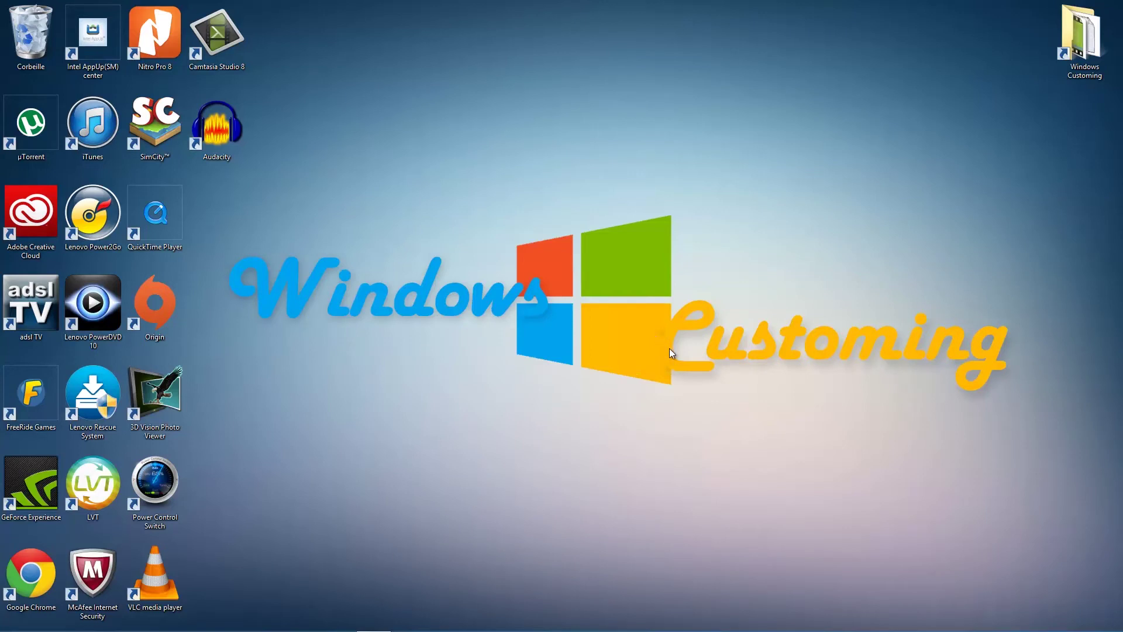
pyautogui.moveTo(1115, 49)
pyautogui.moveTo(2, 3)
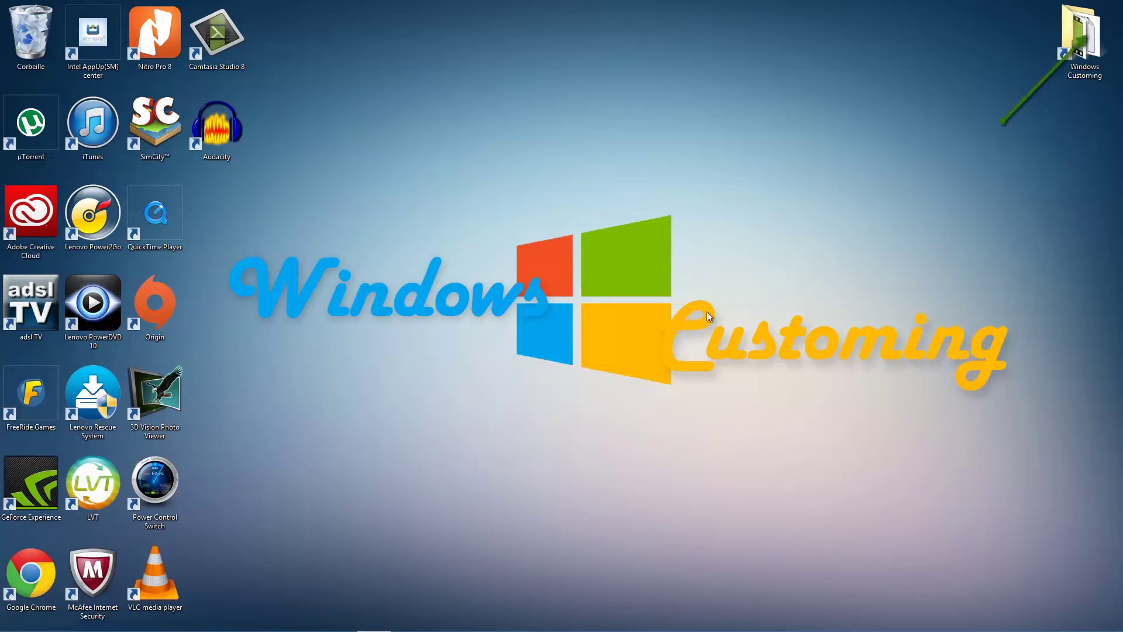
pyautogui.moveTo(1121, 3)
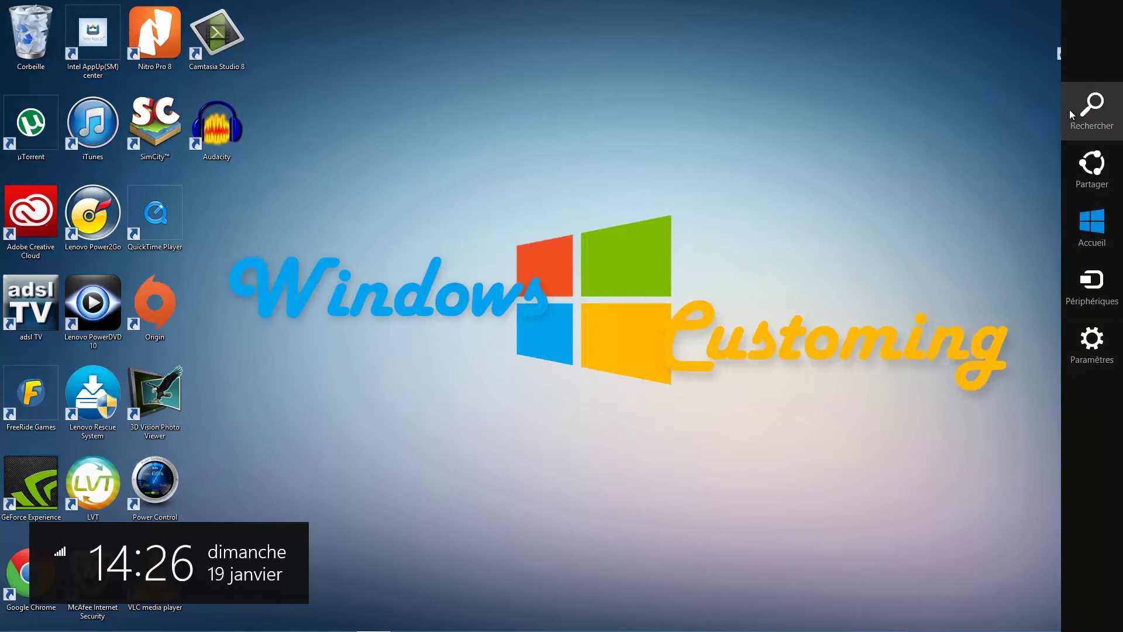
# Open the Rechercher charm, view its search scope choices, keep Partout and close the search pane.
pyautogui.click(1089, 115)
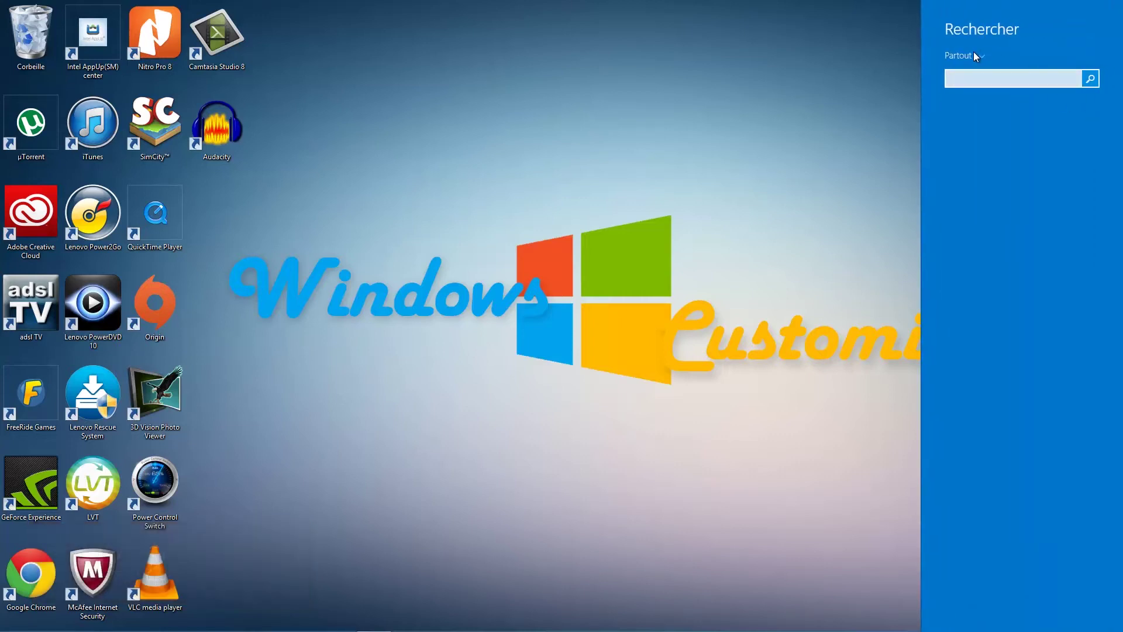
pyautogui.click(975, 57)
pyautogui.click(943, 76)
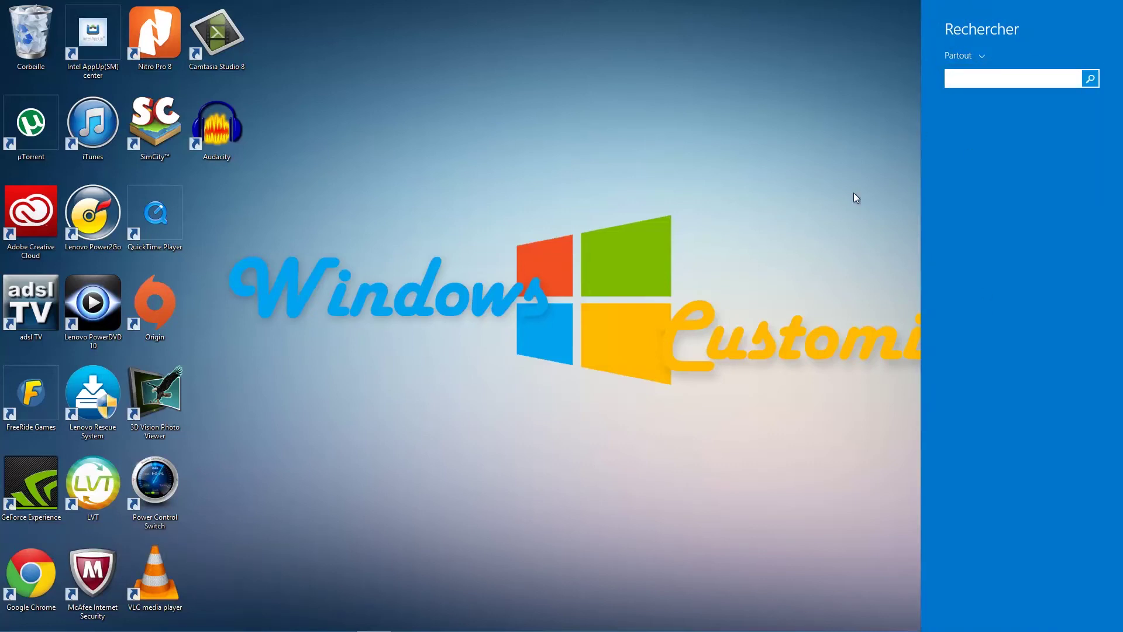
pyautogui.click(921, 134)
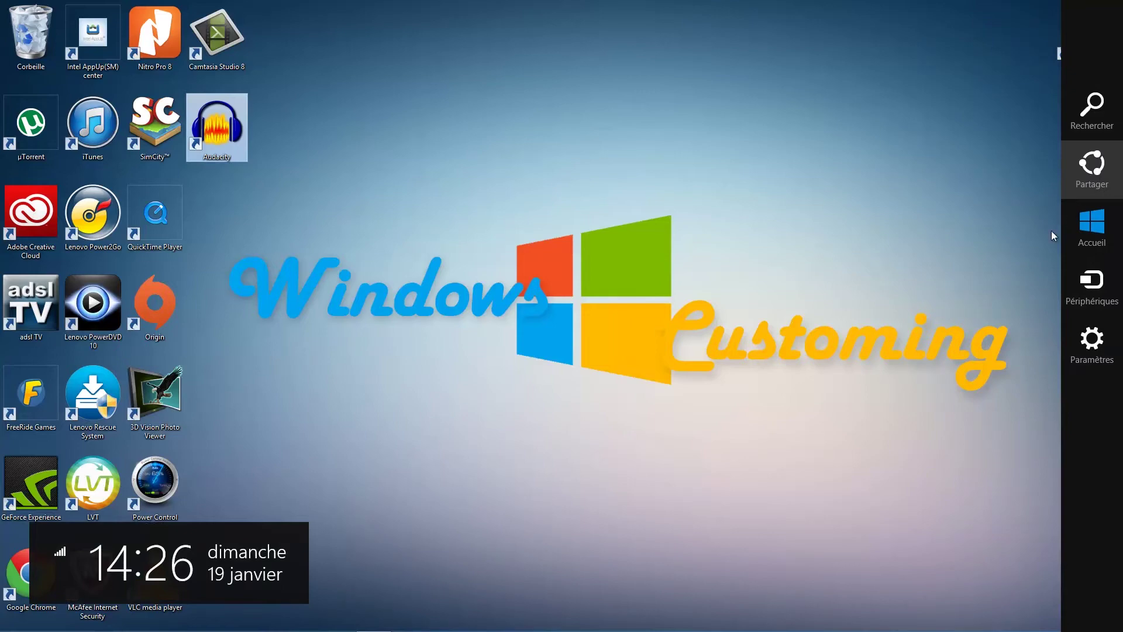
# Open the NRJ app from the Start screen, view the Partager charm's list of shareable items and close the pane.
pyautogui.press('super')
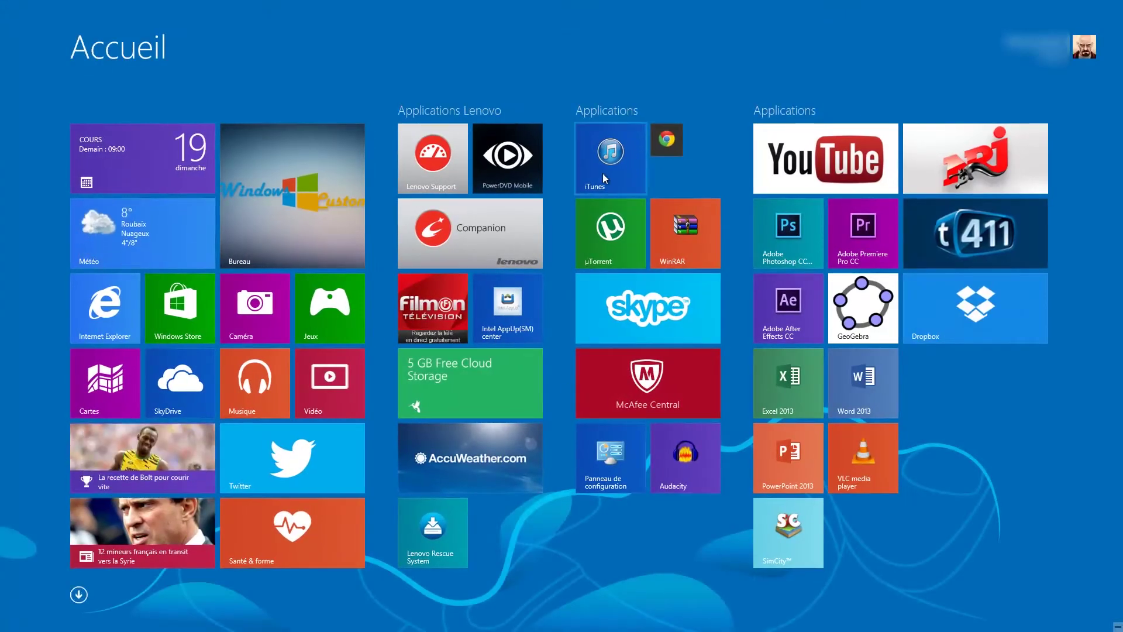
pyautogui.click(946, 153)
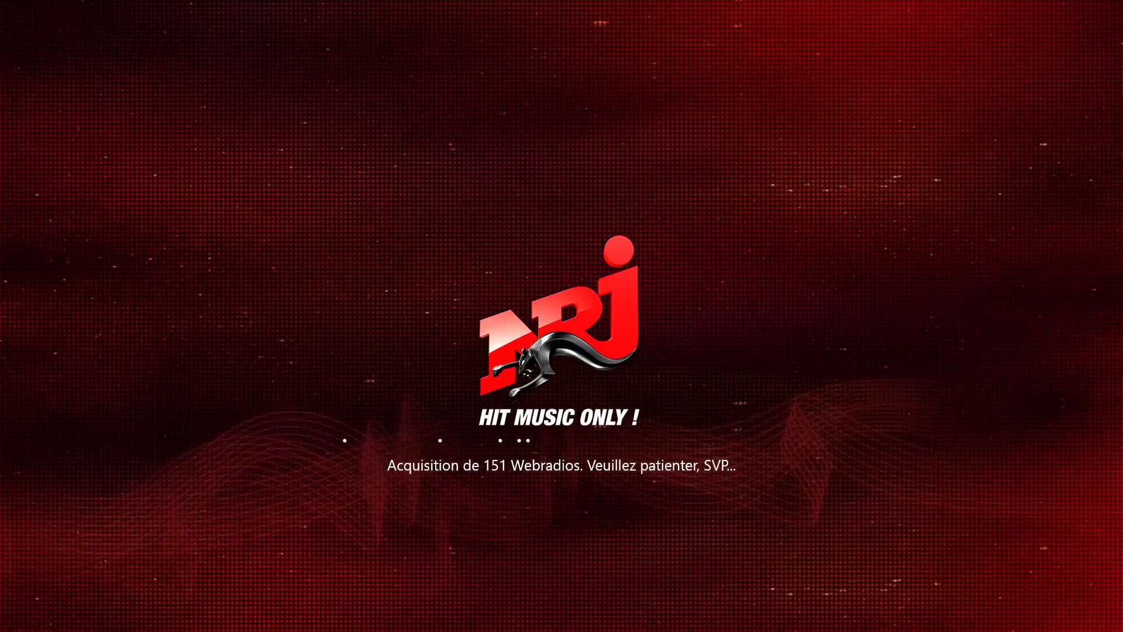
pyautogui.click(1091, 170)
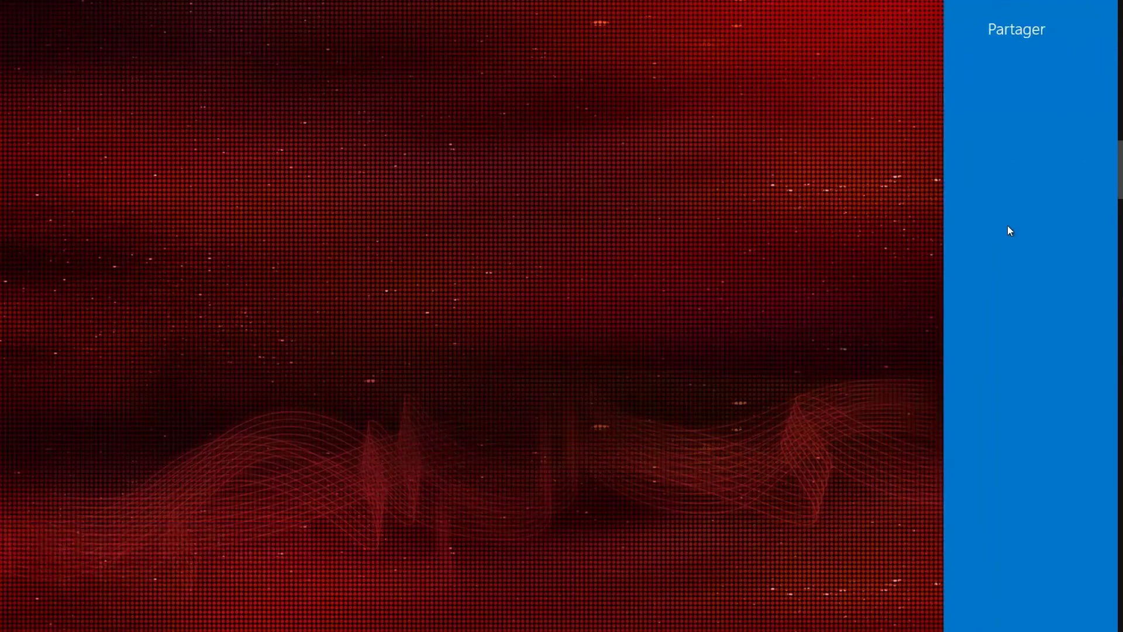
pyautogui.click(969, 56)
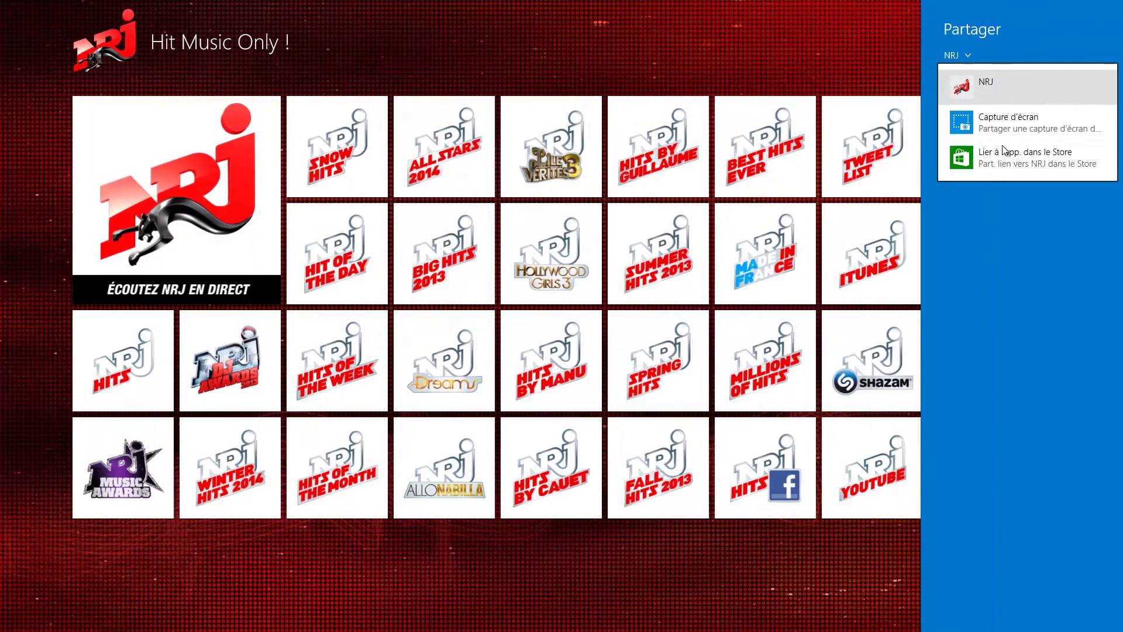
pyautogui.click(1023, 219)
pyautogui.click(522, 73)
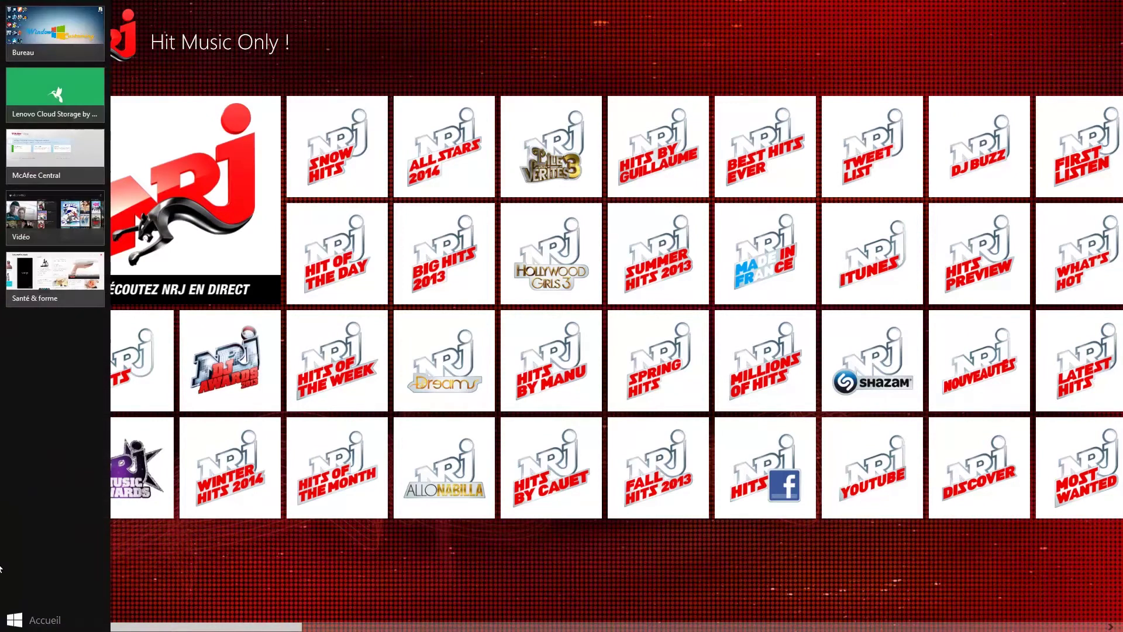
# Switch back and forth between NRJ, the Start screen and the desktop, finishing on the Start screen.
pyautogui.click(12, 623)
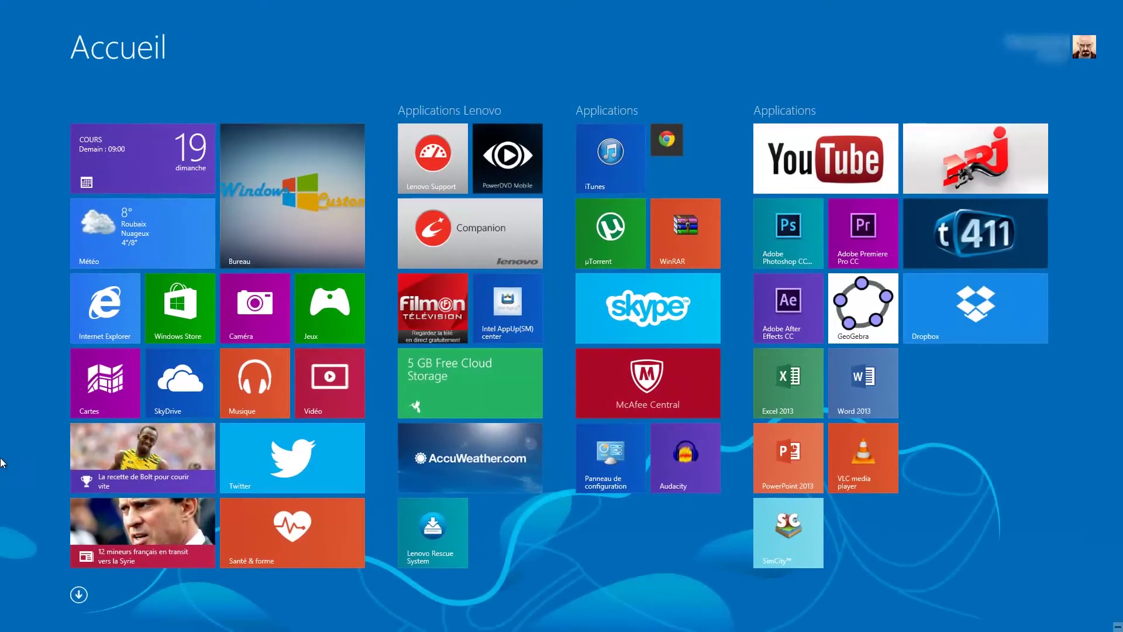
pyautogui.click(12, 623)
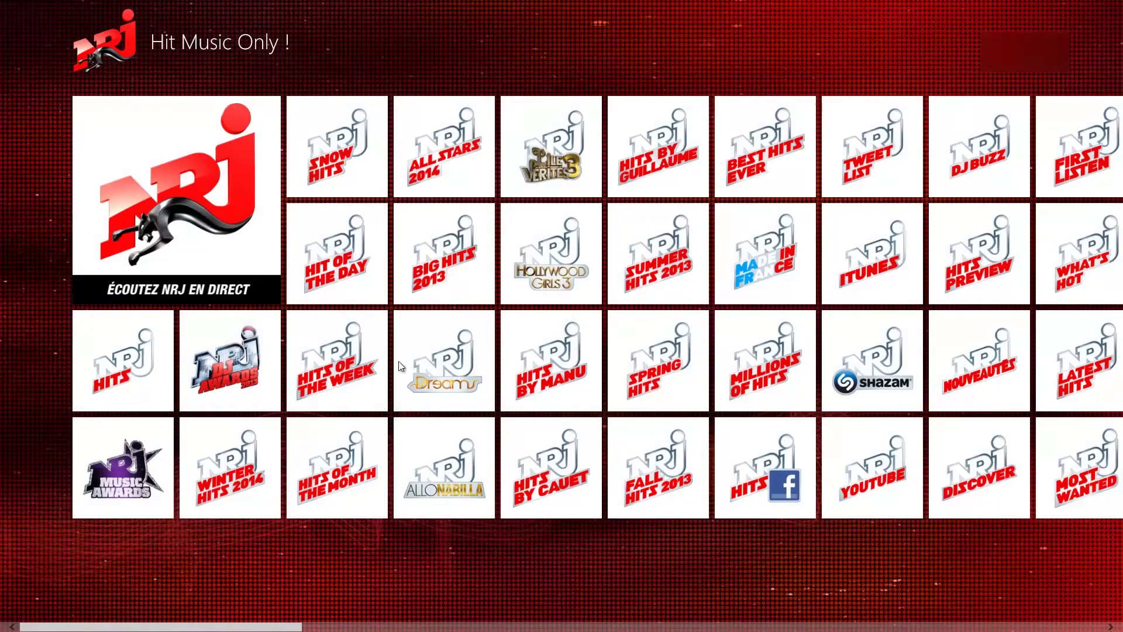
pyautogui.moveTo(3, 13)
pyautogui.click(39, 22)
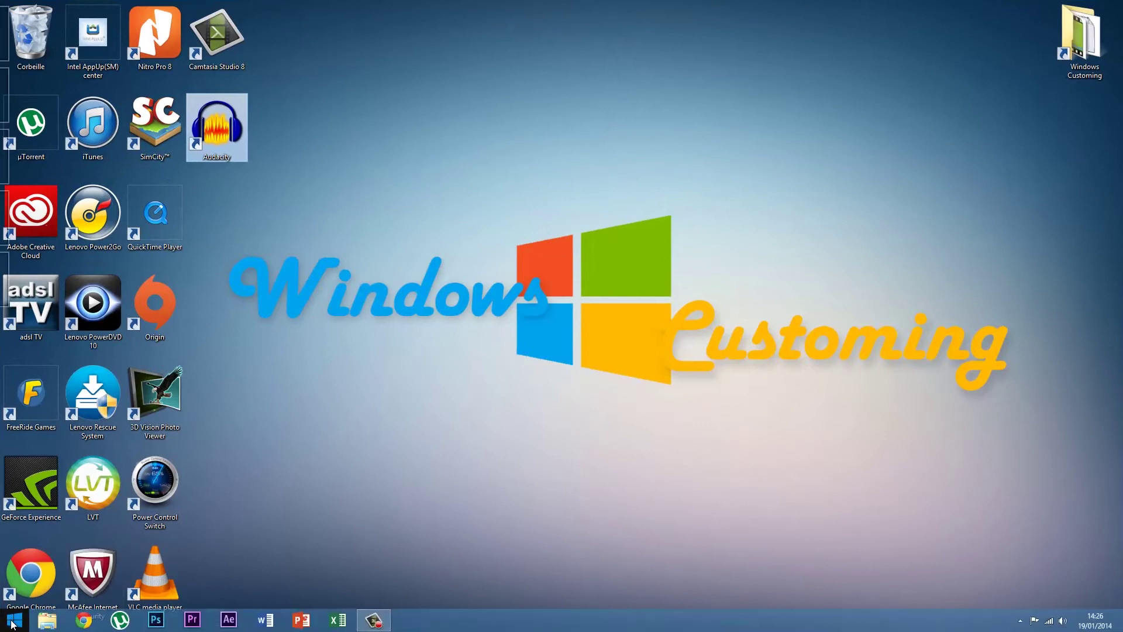
pyautogui.click(15, 621)
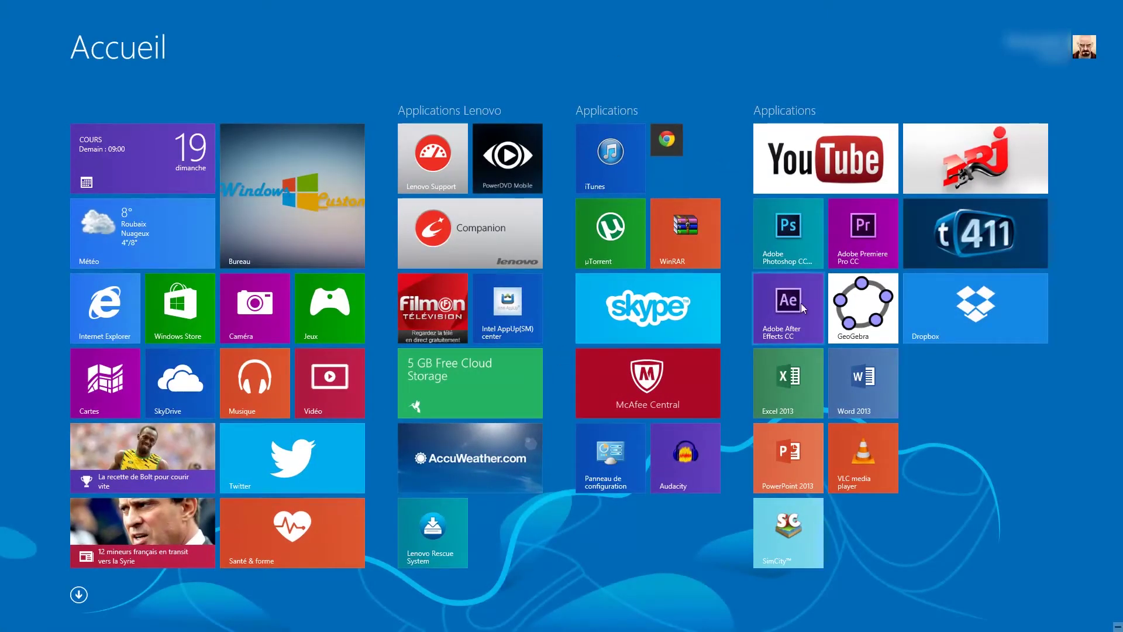
pyautogui.click(941, 156)
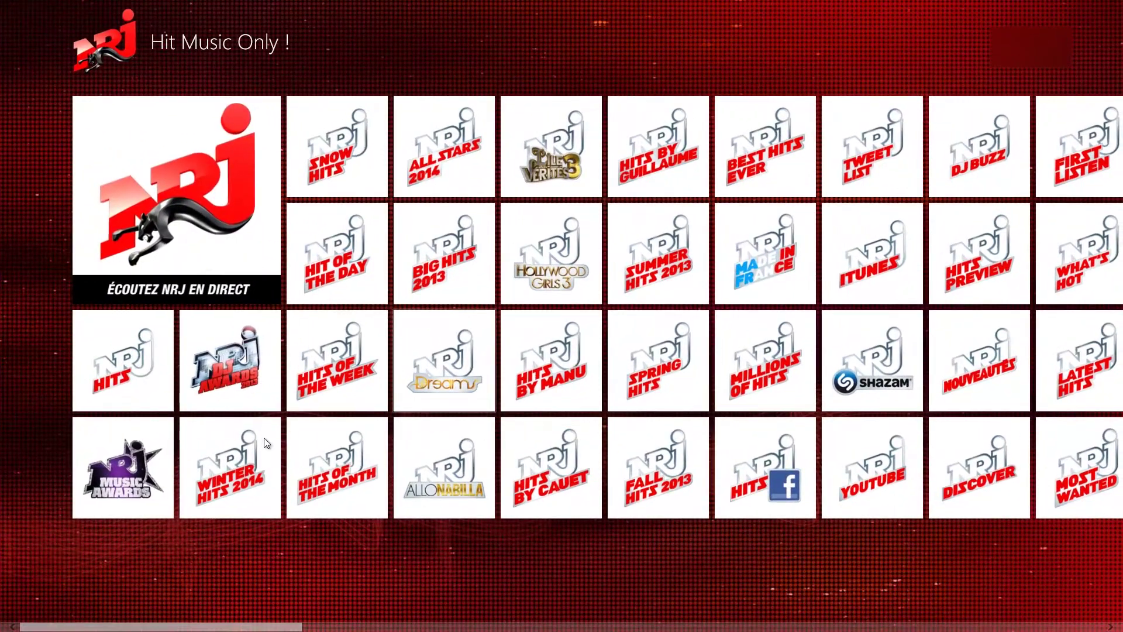
pyautogui.click(3, 629)
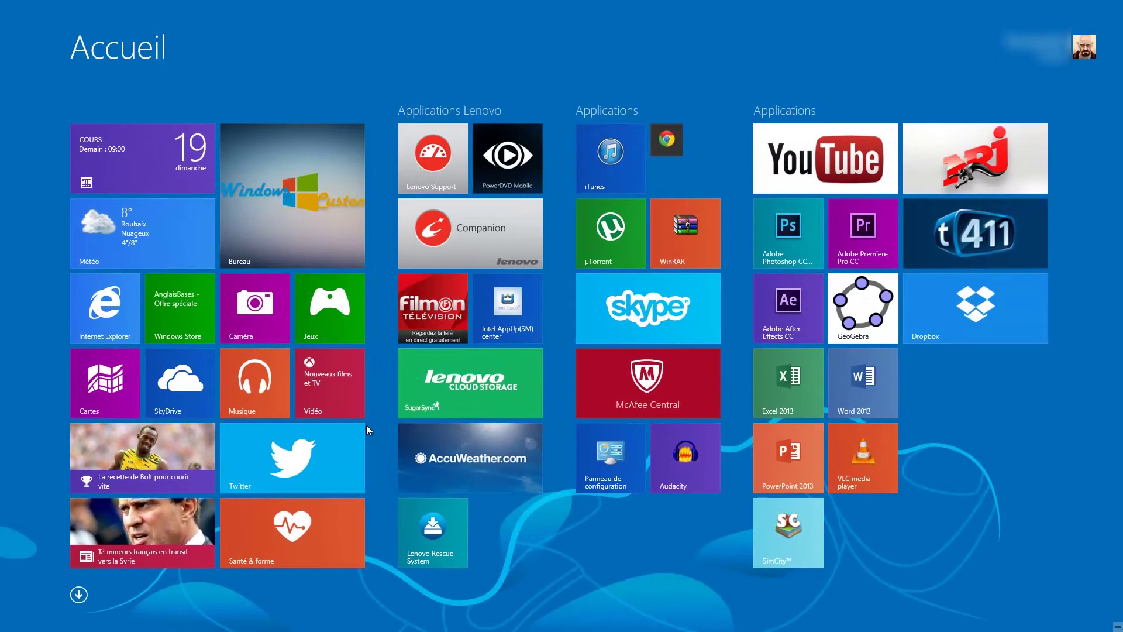
# Reveal the running apps list and close Santé & forme, Vidéo, McAfee Central and Lenovo Cloud Storage.
pyautogui.moveTo(3, 629)
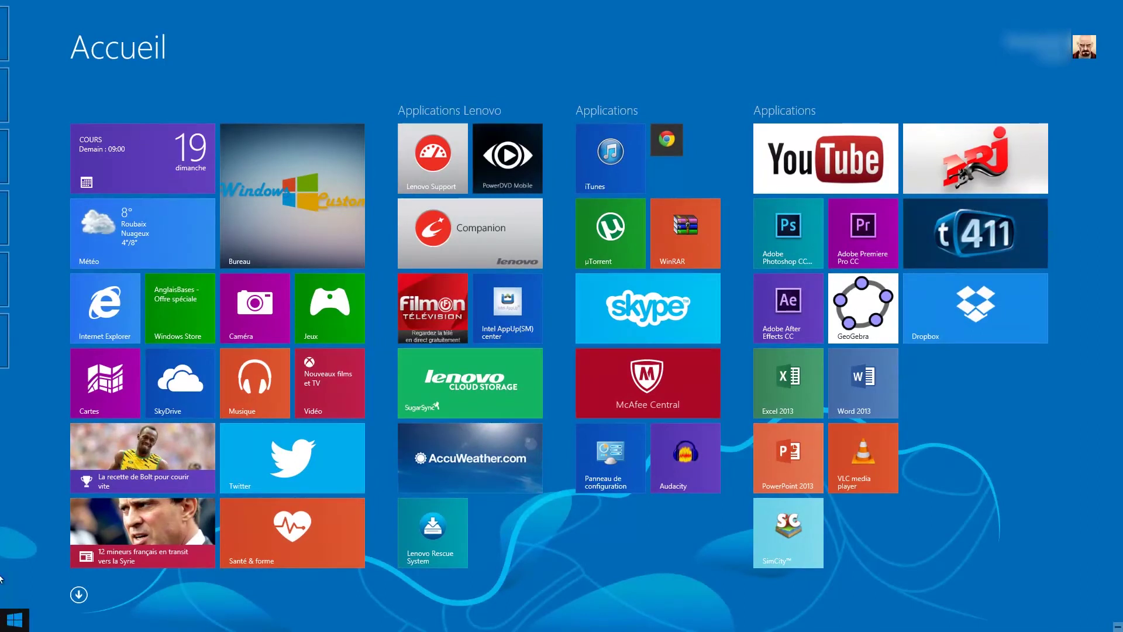
pyautogui.moveTo(12, 222)
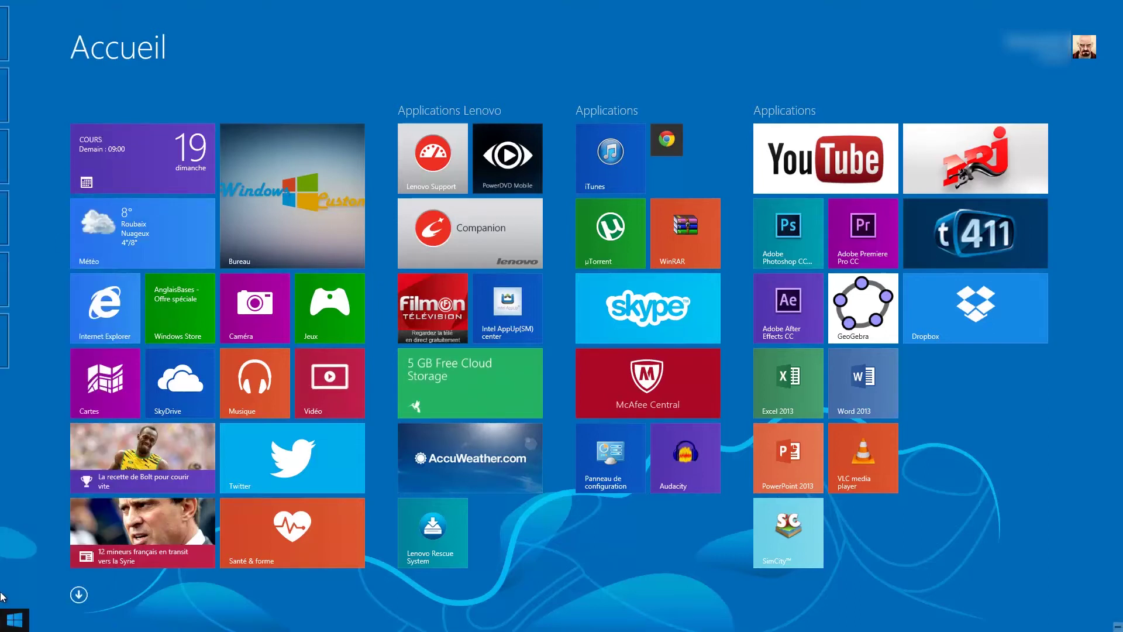
pyautogui.rightClick(99, 344)
pyautogui.click(91, 345)
pyautogui.rightClick(58, 297)
pyautogui.click(87, 305)
pyautogui.rightClick(80, 237)
pyautogui.click(117, 245)
pyautogui.rightClick(64, 153)
pyautogui.click(100, 158)
# Show the desktop entry's Fermer option in the running apps list without applying it, and close NRJ.
pyautogui.rightClick(102, 117)
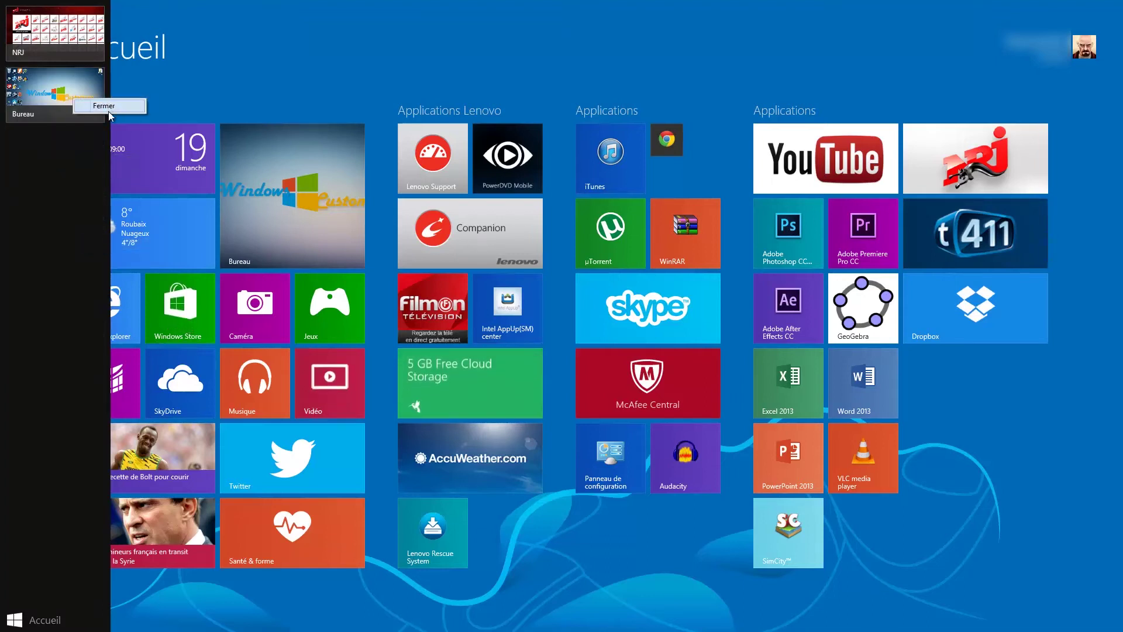
pyautogui.rightClick(45, 57)
pyautogui.click(91, 62)
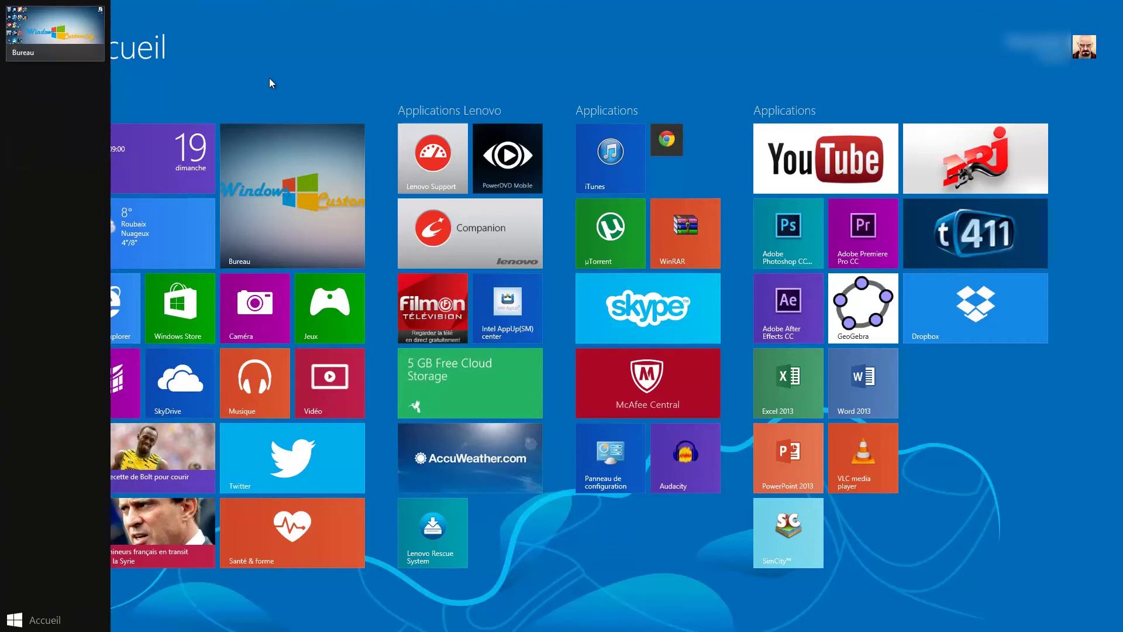
# Switch to the desktop using the last-app hot corner, reopen NRJ from Start, and toggle between NRJ and the desktop.
pyautogui.moveTo(2, 9)
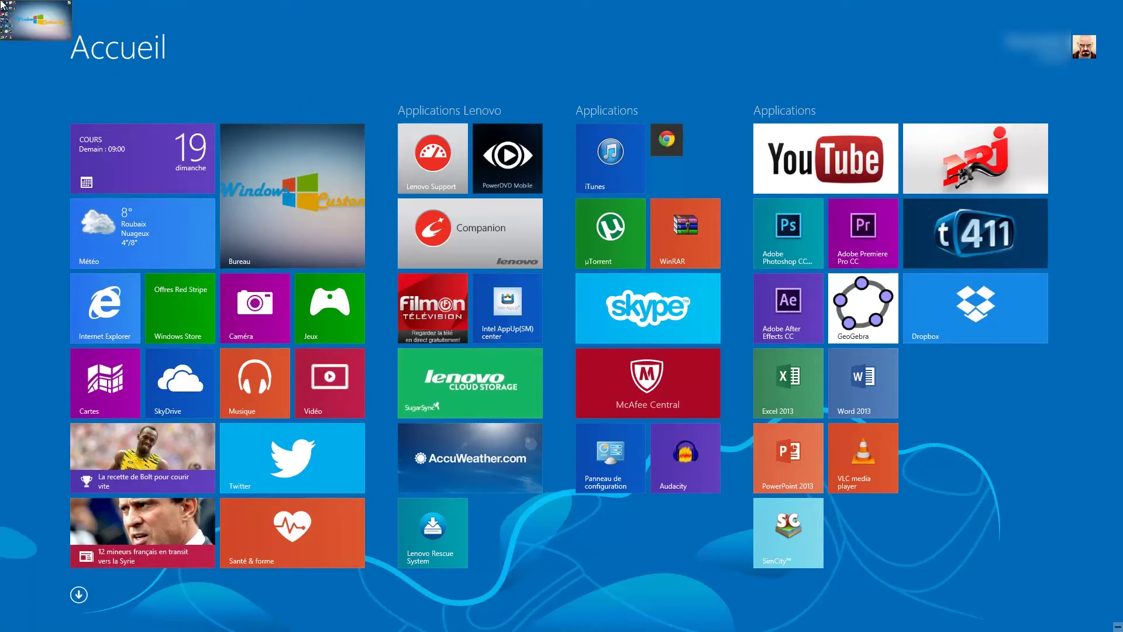
pyautogui.click(2, 4)
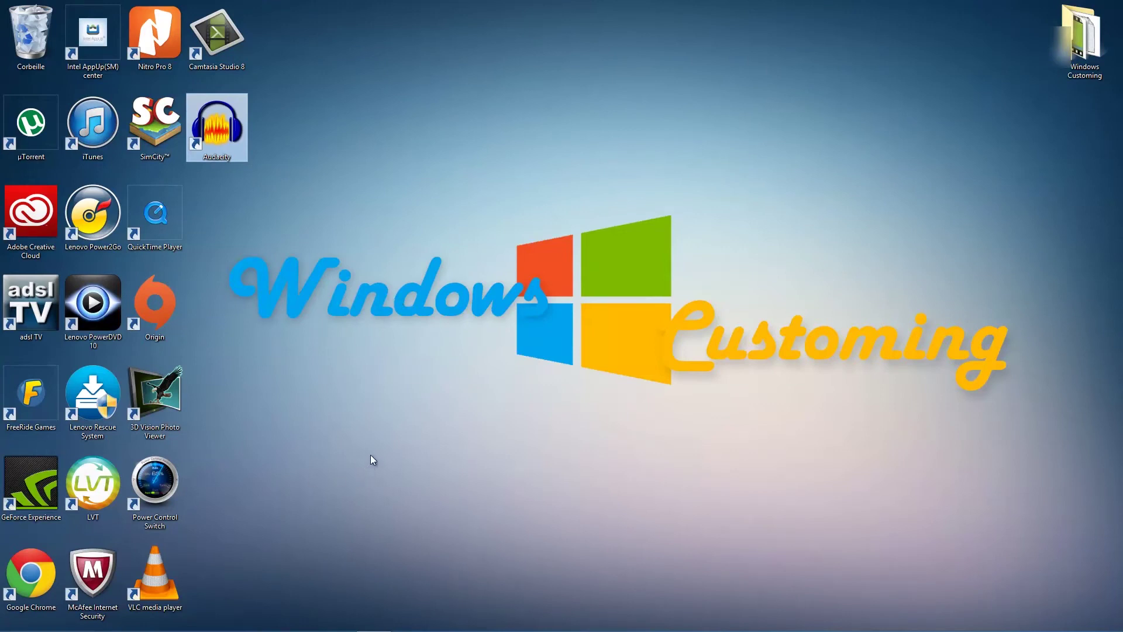
pyautogui.click(31, 36)
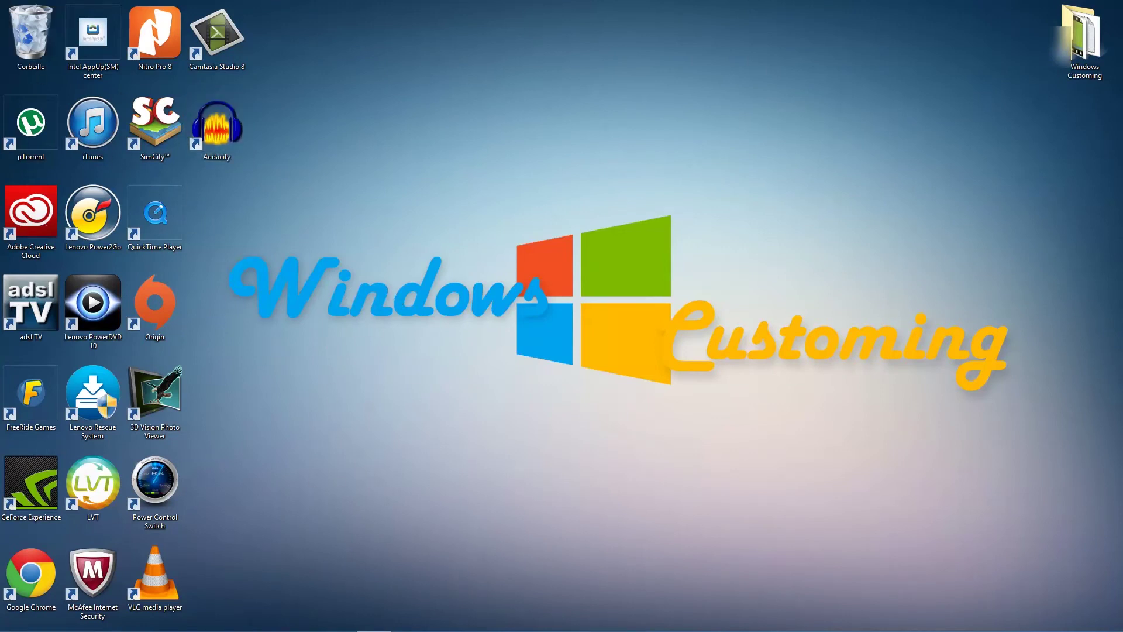
pyautogui.click(10, 622)
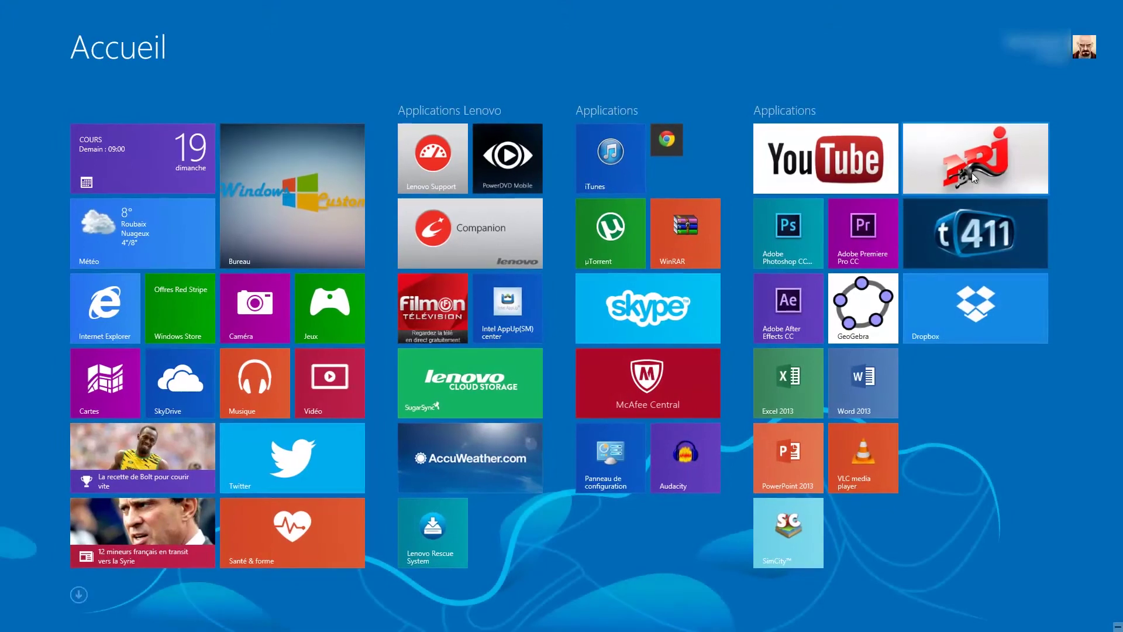
pyautogui.click(957, 146)
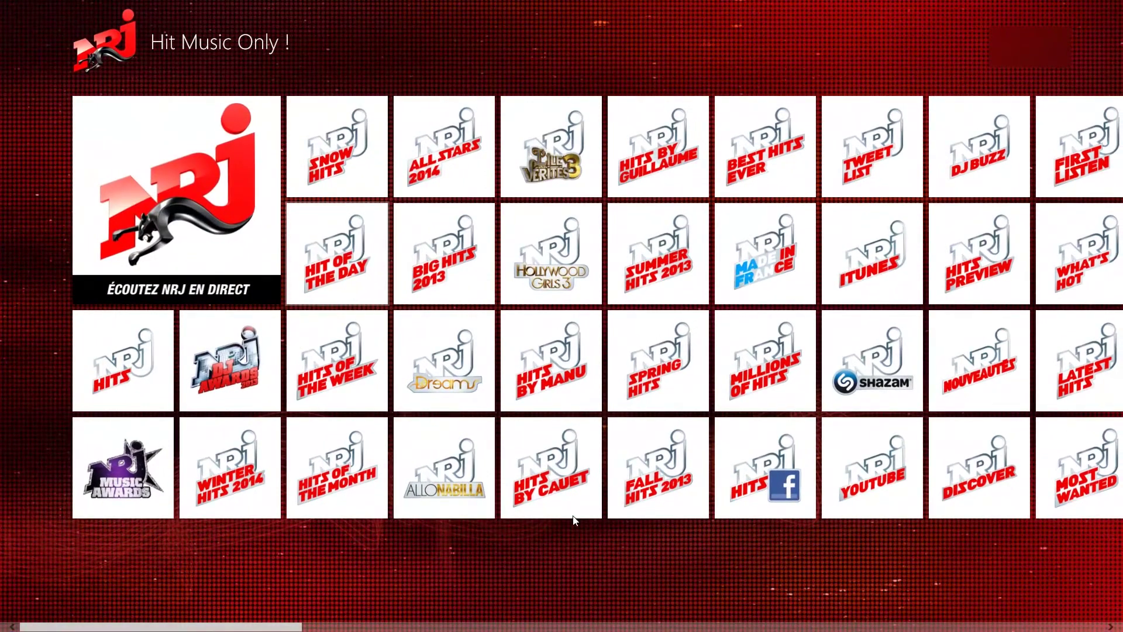
pyautogui.click(2, 3)
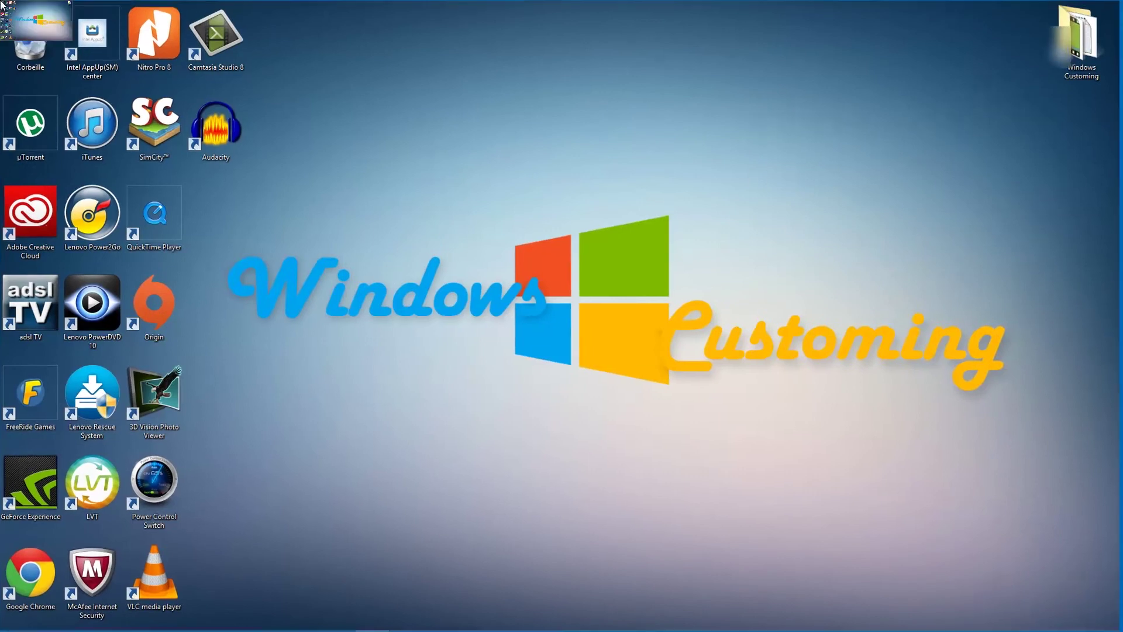
pyautogui.click(2, 4)
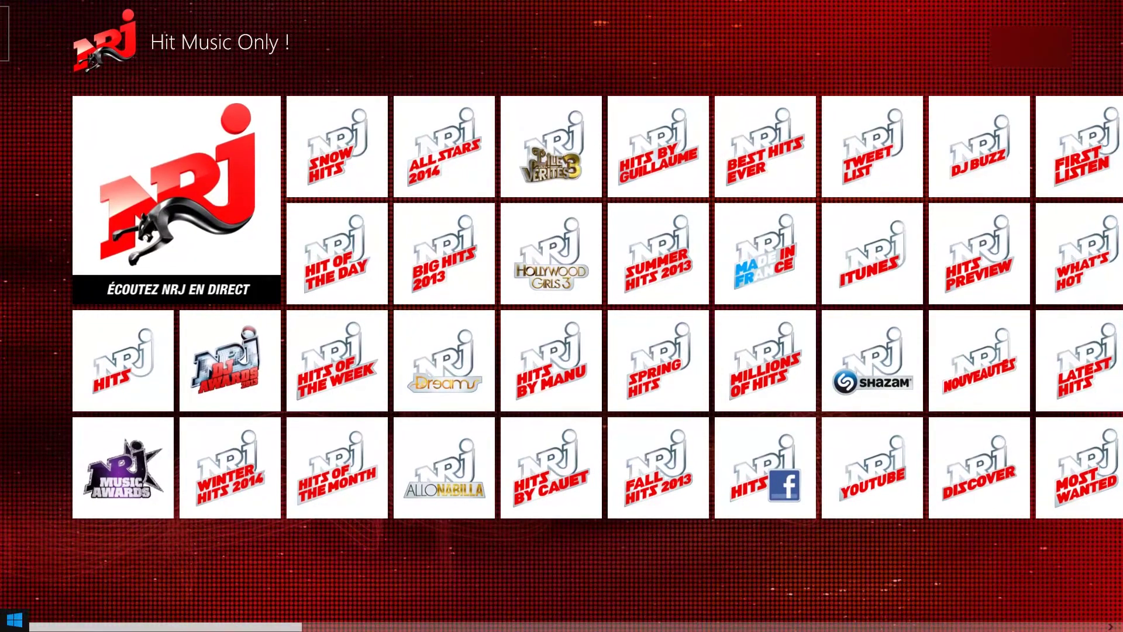
pyautogui.click(13, 619)
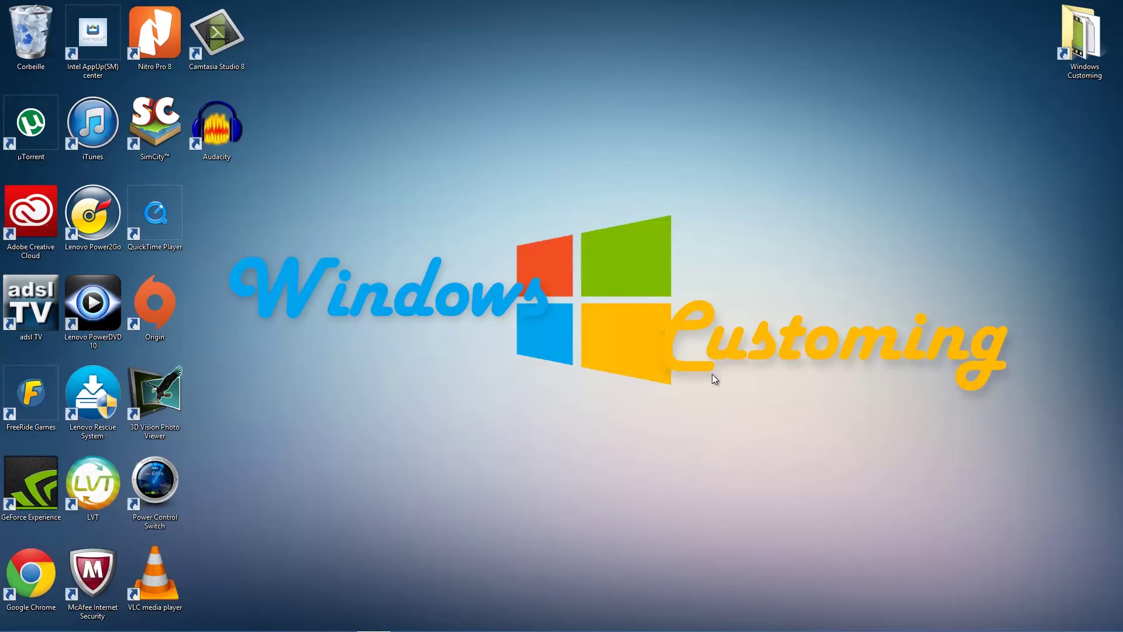
# Search the computer's files for "windows", view the results page and return to the desktop.
pyautogui.press('super+f')
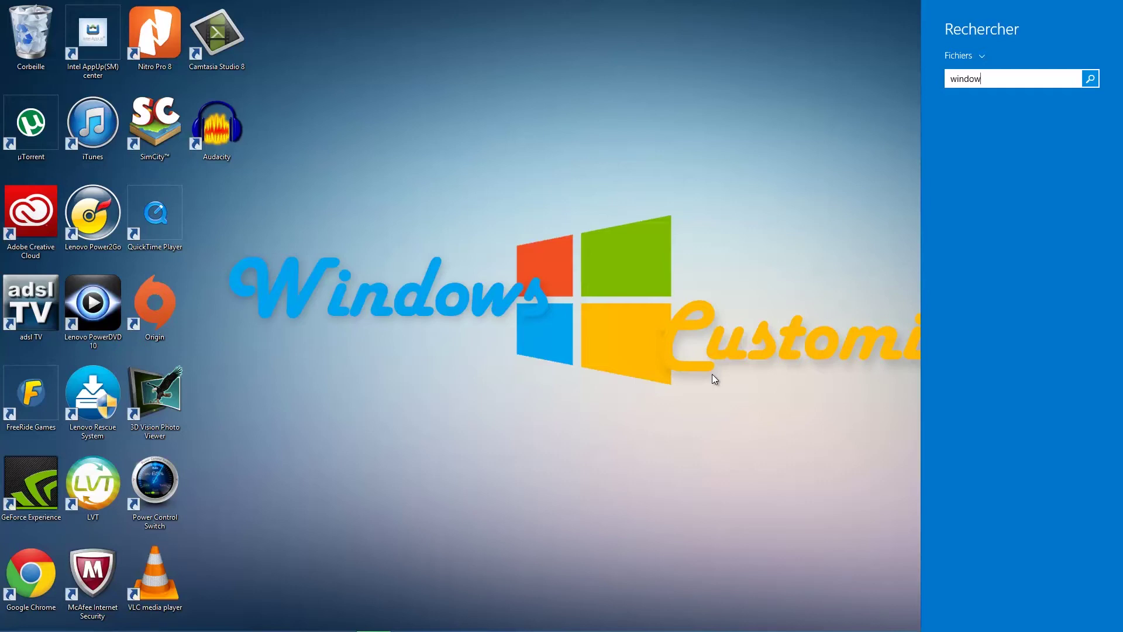
pyautogui.write('windows')
pyautogui.press('Return')
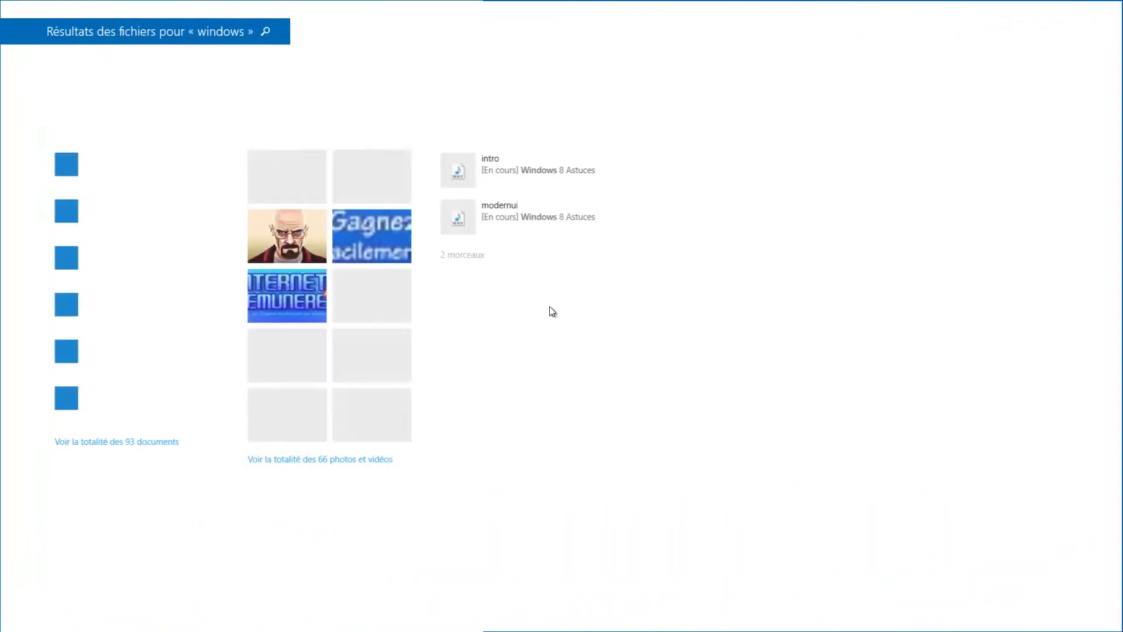
pyautogui.moveTo(1, 4)
pyautogui.click(3, 4)
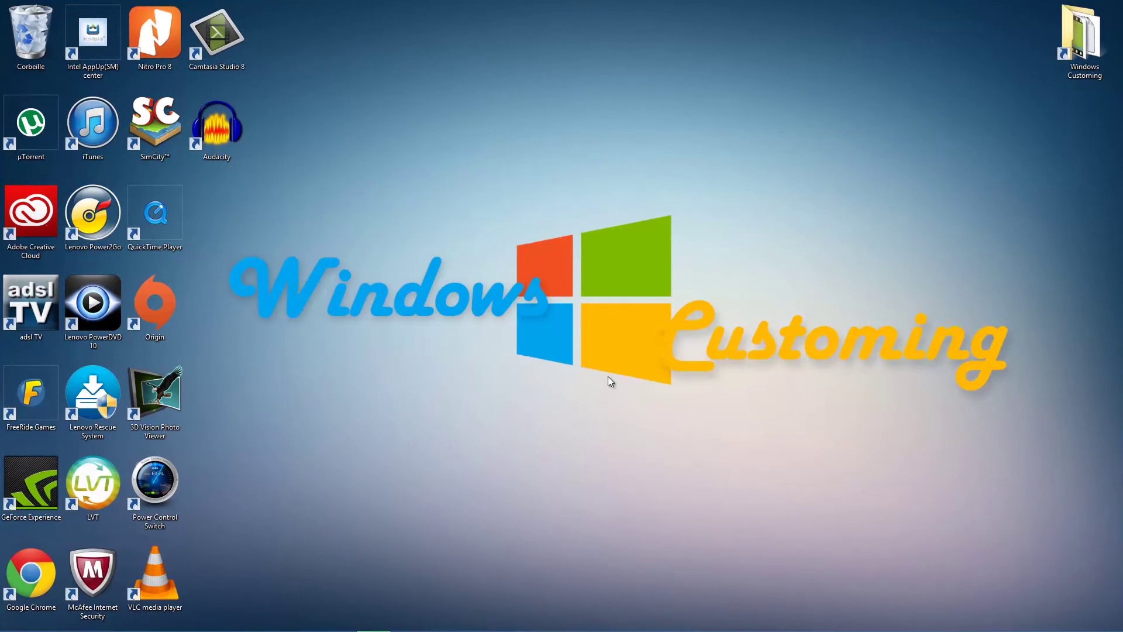